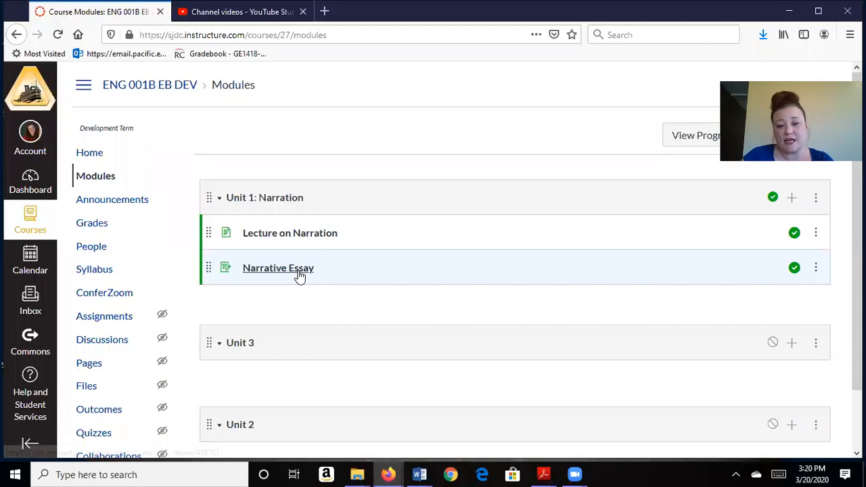
# Add a new assignment named "Citation Practice" to the Unit 1: Narration module.
pyautogui.click(795, 201)
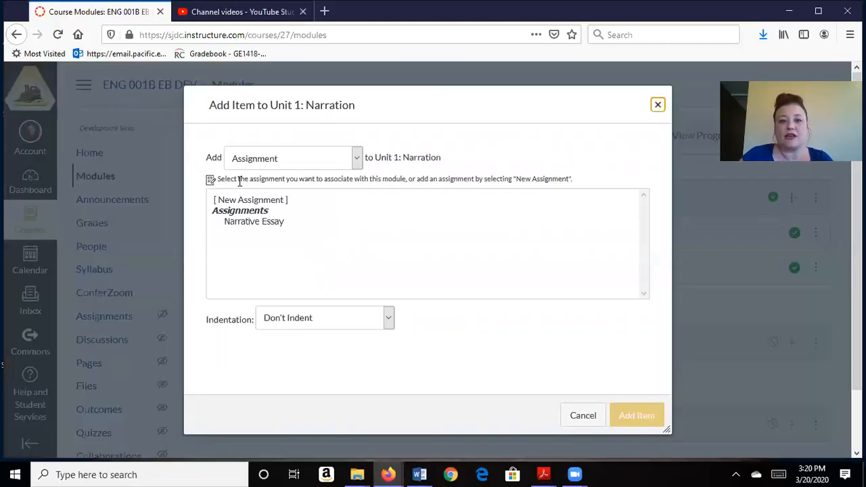
pyautogui.click(270, 167)
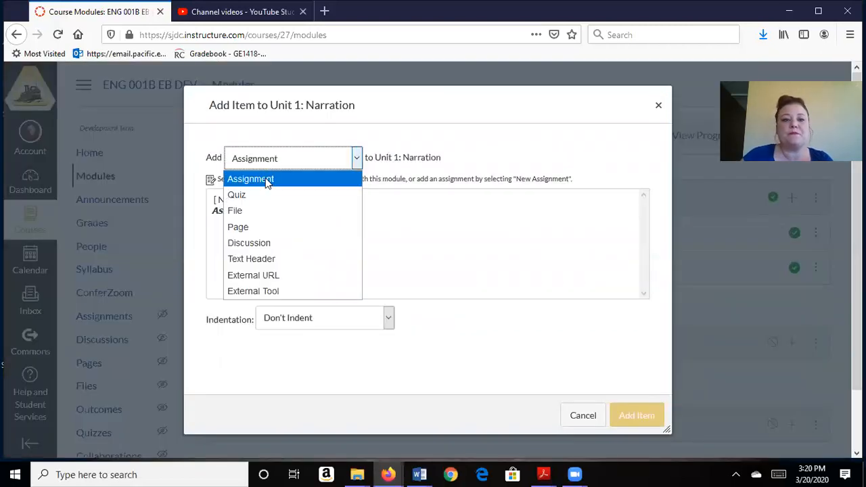
pyautogui.click(266, 180)
pyautogui.click(325, 316)
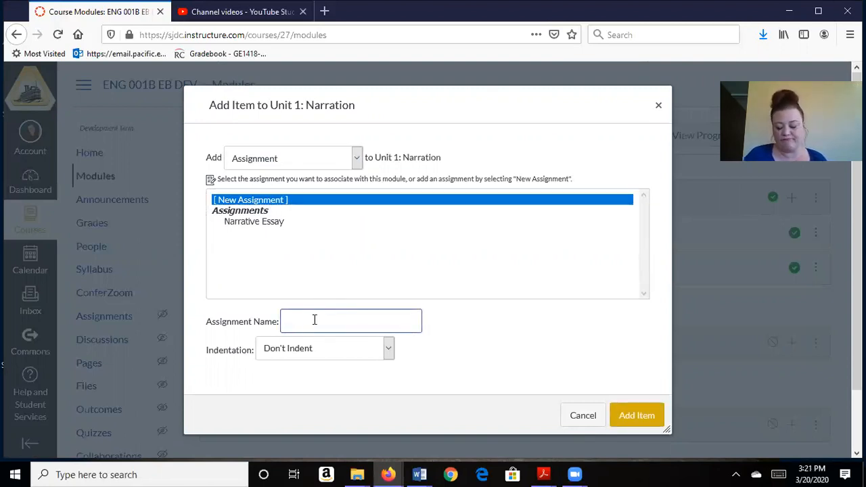
pyautogui.write('Cita')
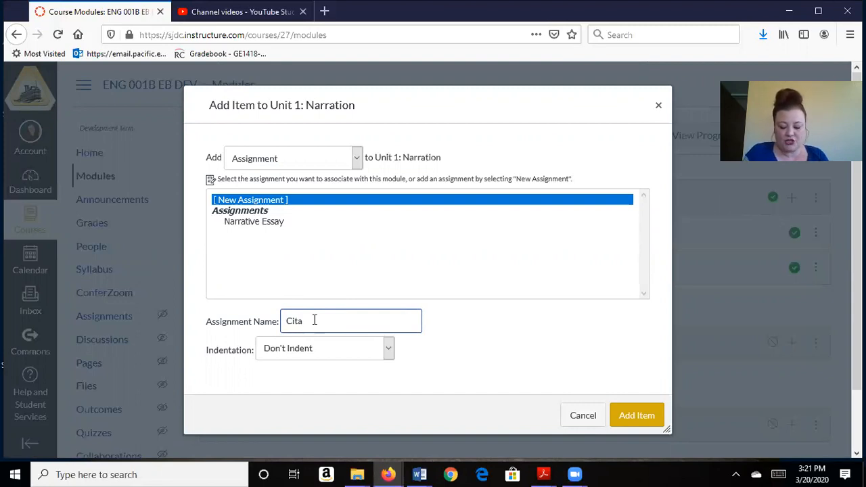
pyautogui.write('tion Practice')
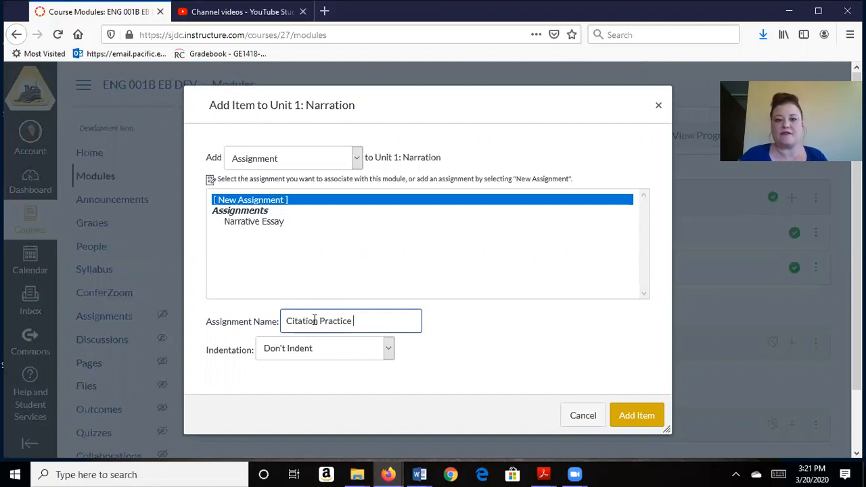
pyautogui.click(643, 415)
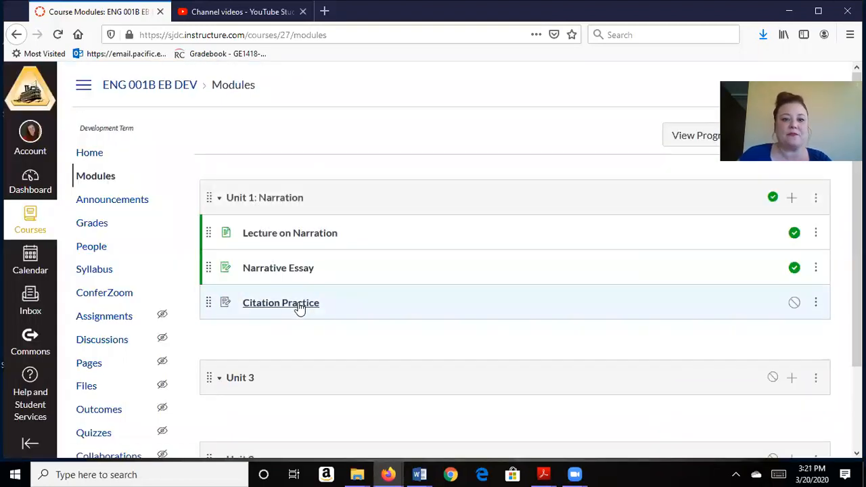
# Open the Citation Practice assignment for editing and enter the description "This is where I will post my instructions.".
pyautogui.click(298, 305)
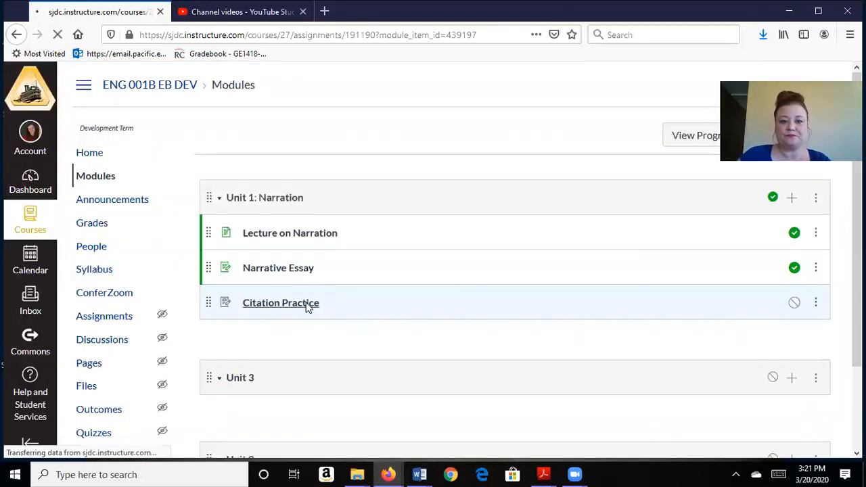
pyautogui.click(615, 138)
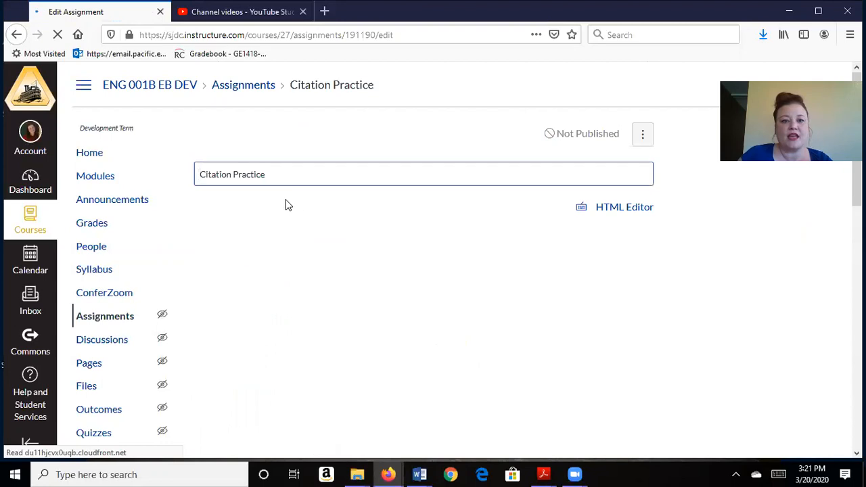
pyautogui.click(270, 265)
pyautogui.write('This is where I will post my inst')
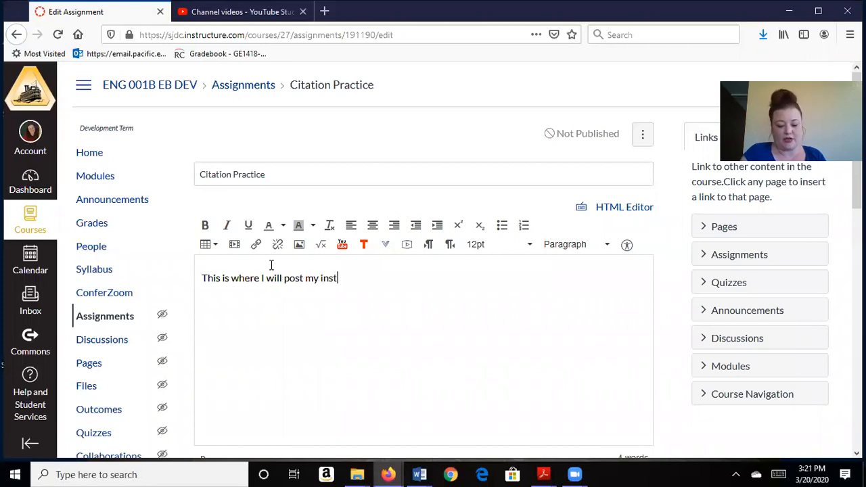
pyautogui.write('ructions.')
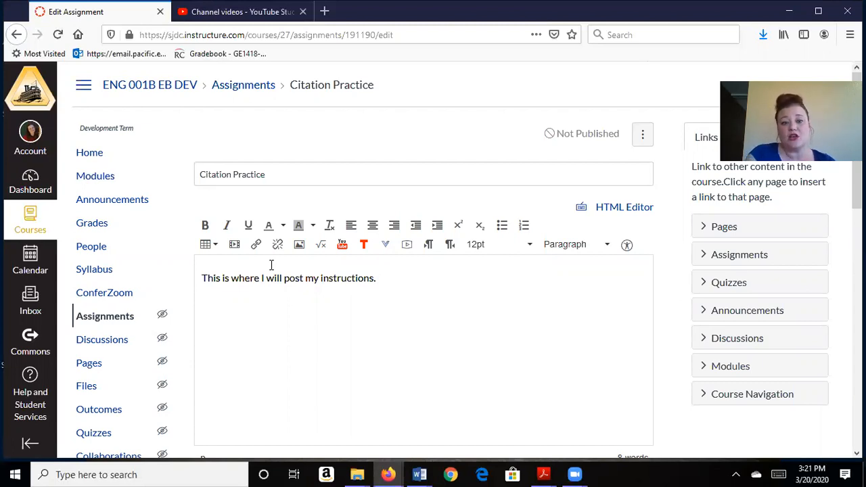
# Replace the assignment description with "Please see the assignment instructions on the previous page.".
pyautogui.moveTo(397, 277); pyautogui.dragTo(201, 269)
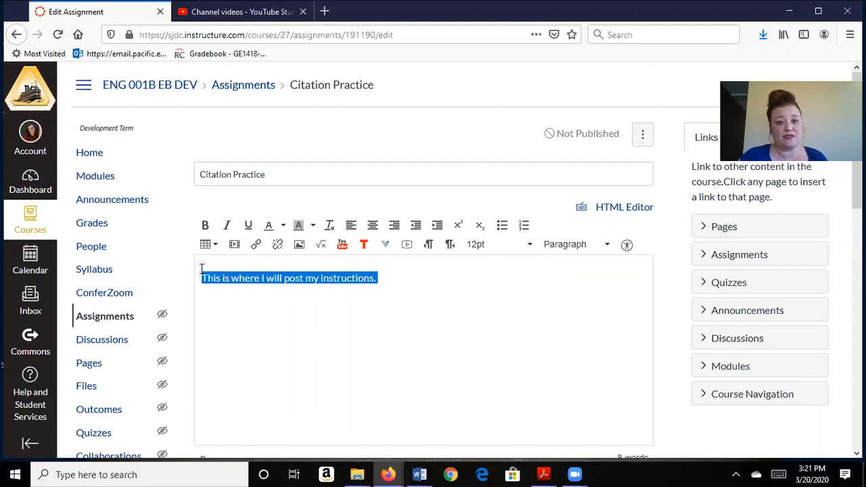
pyautogui.write('Please ')
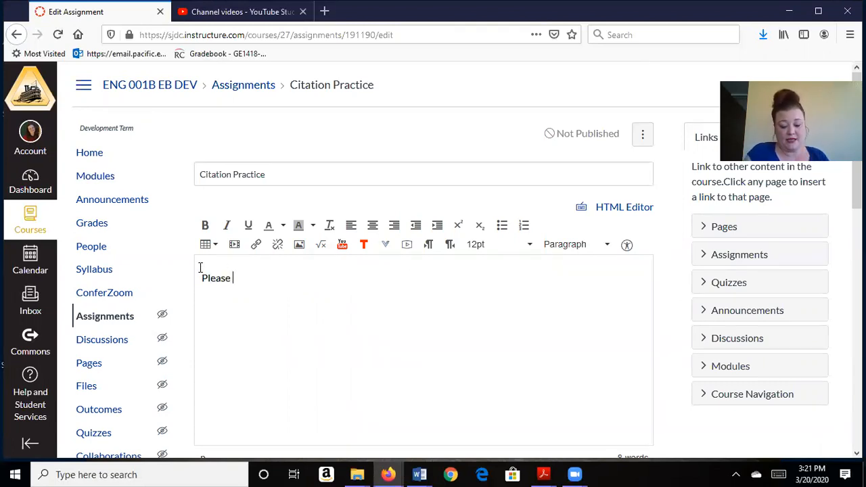
pyautogui.write('see the as')
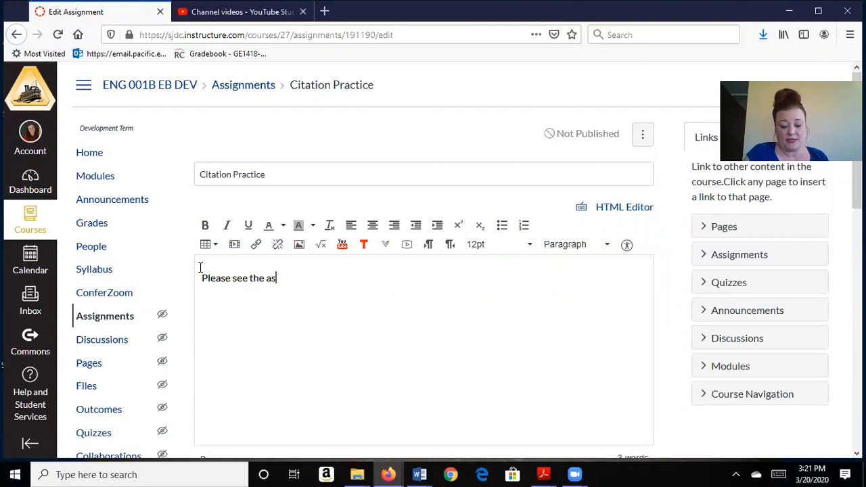
pyautogui.write('signment instructi')
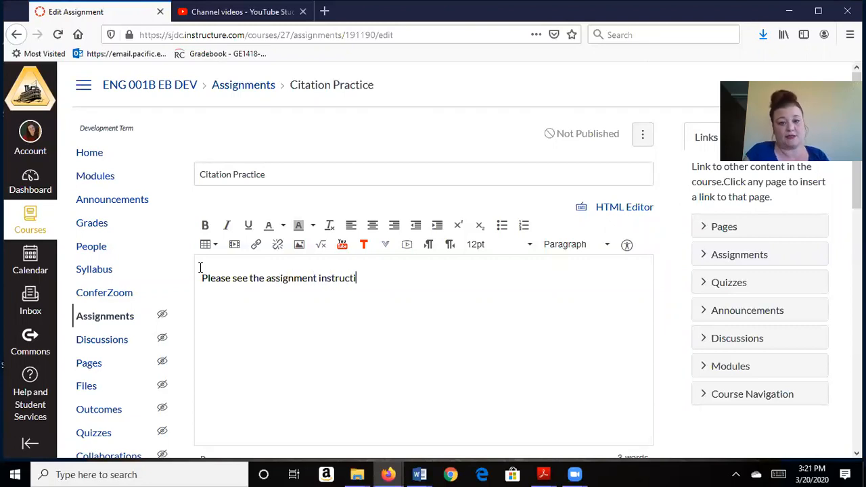
pyautogui.write('ons on the previous')
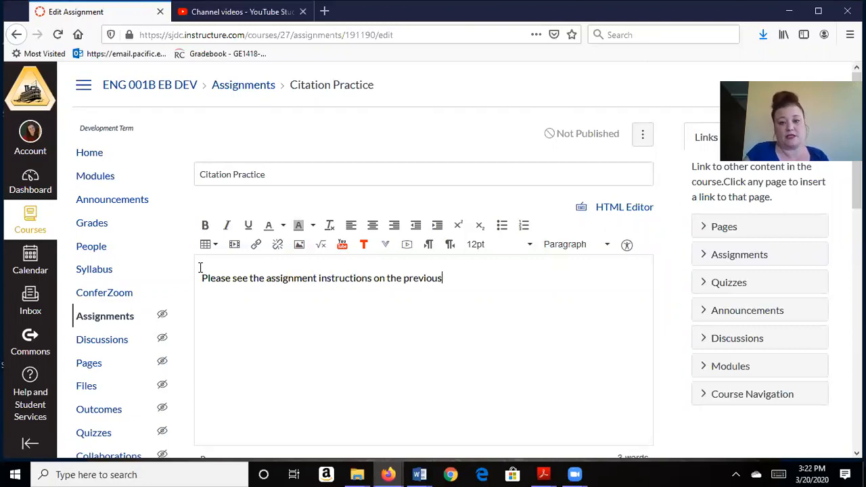
pyautogui.write(' page.')
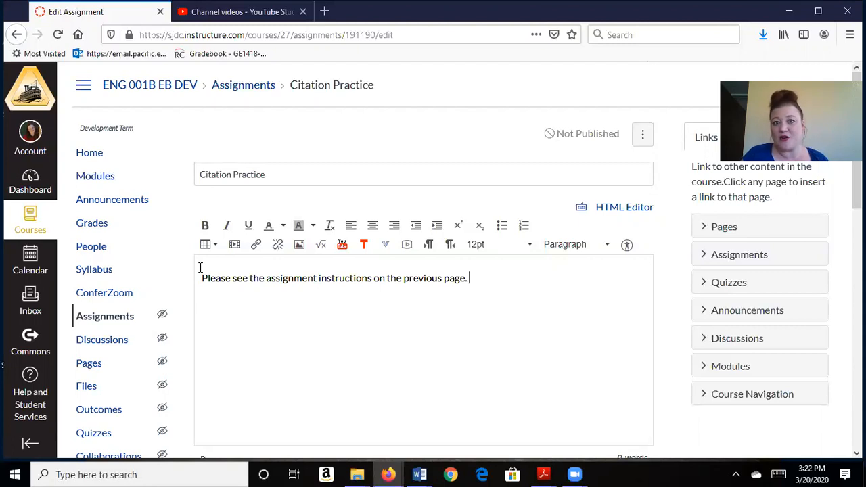
# Set the Citation Practice assignment's points to 50.
pyautogui.scroll(-3, 615, 323)
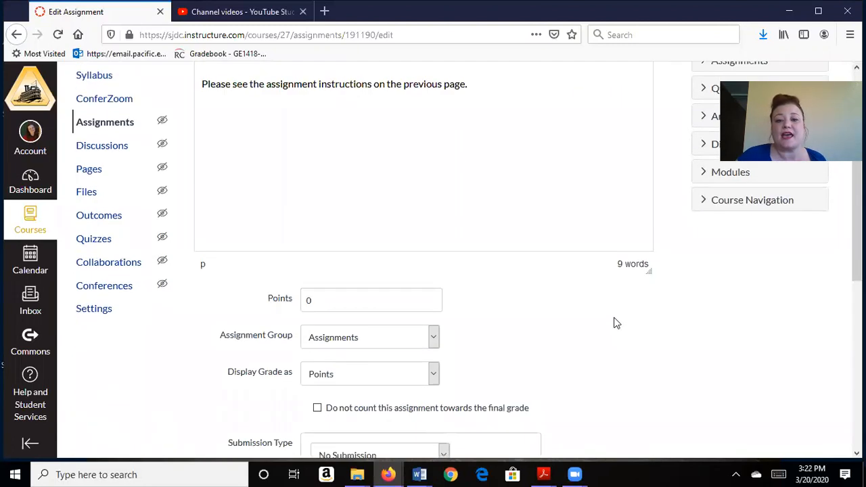
pyautogui.doubleClick(363, 234)
pyautogui.write('50')
# Set the submission type to Online with Text Entry and File Uploads allowed, and save and publish the assignment.
pyautogui.scroll(-3, 543, 340)
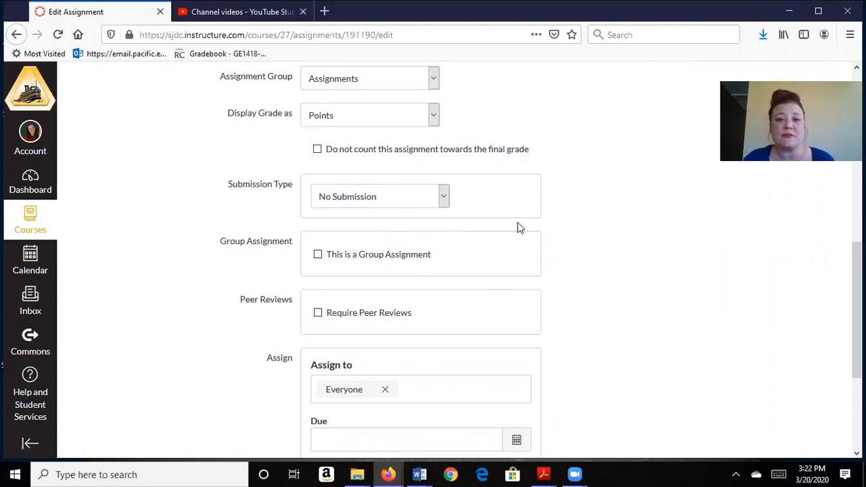
pyautogui.click(430, 203)
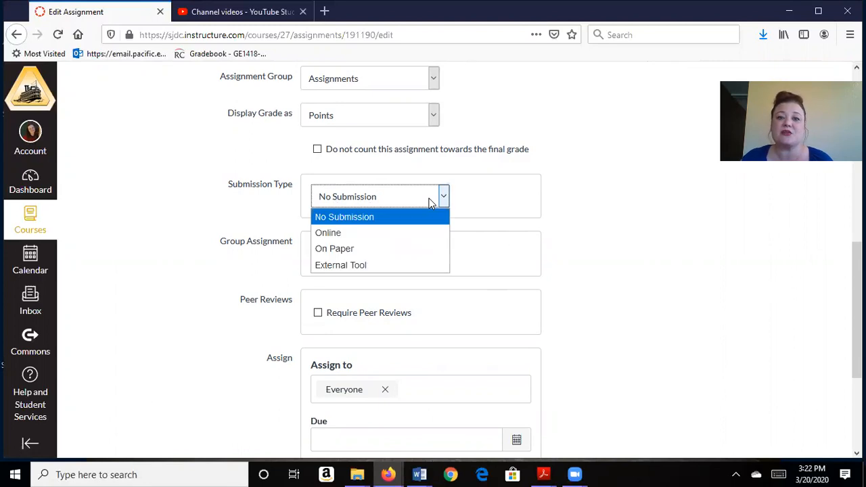
pyautogui.click(377, 232)
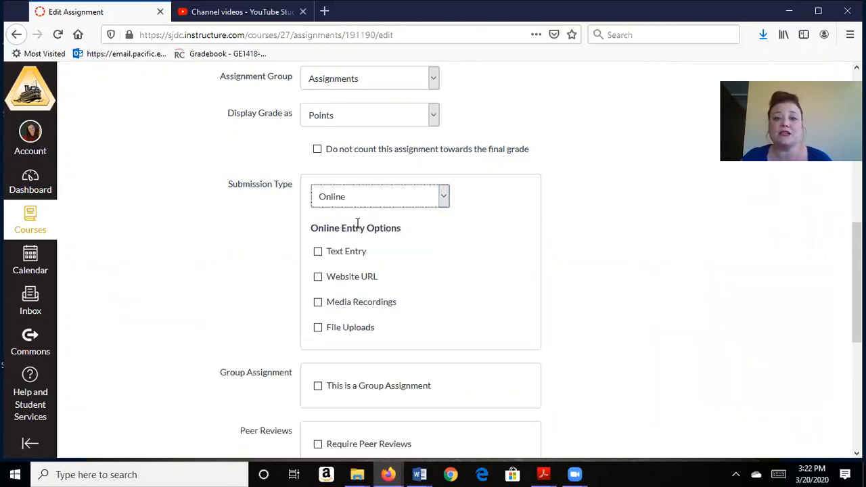
pyautogui.click(319, 254)
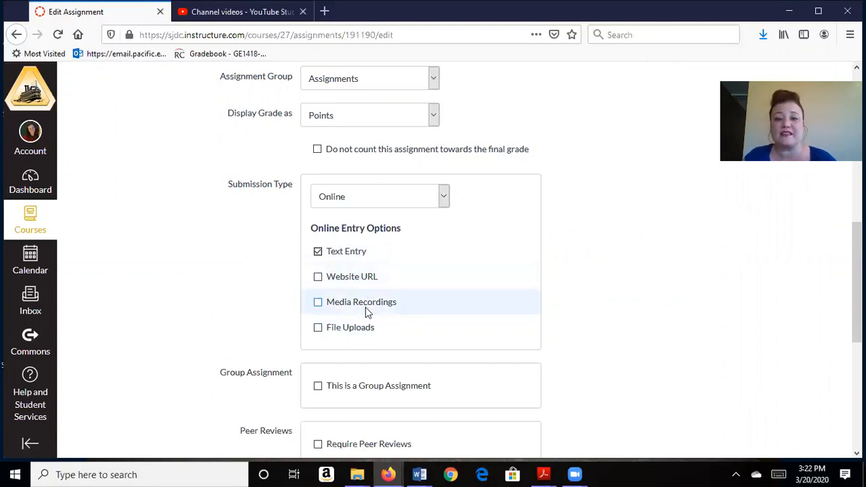
pyautogui.click(318, 329)
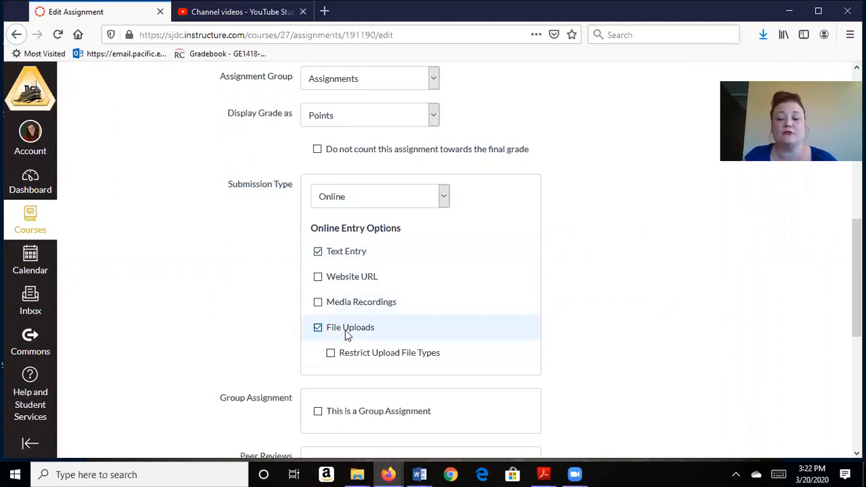
pyautogui.scroll(-5, 572, 333)
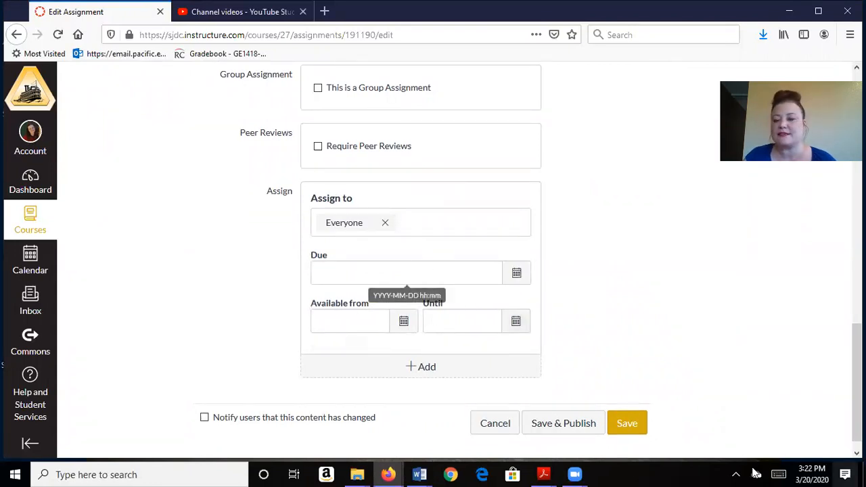
pyautogui.click(556, 425)
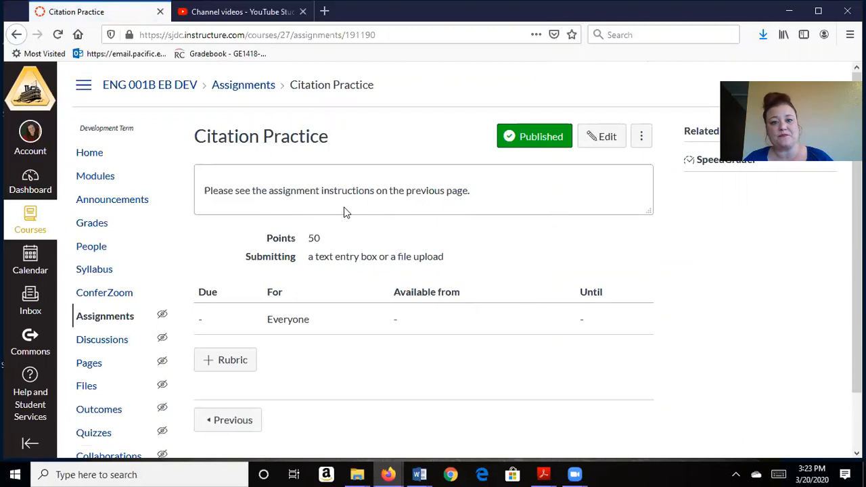
# Start a new rubric for the Citation Practice assignment and title it "Citations".
pyautogui.click(243, 361)
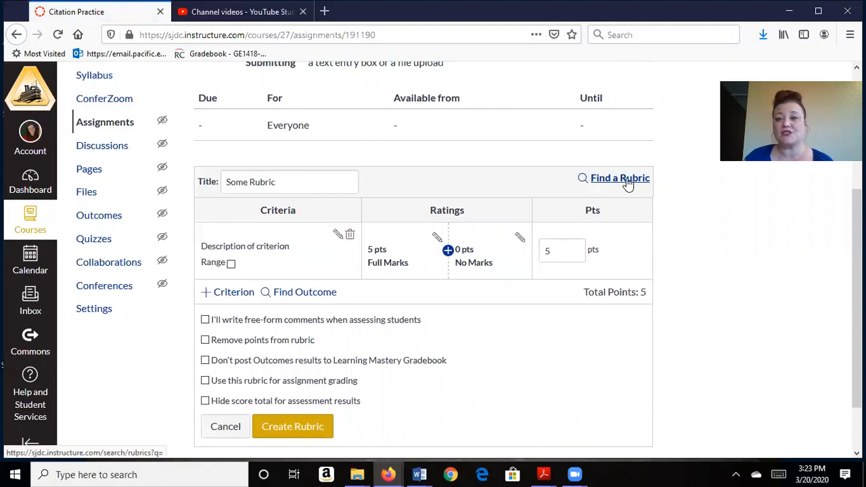
pyautogui.click(280, 179)
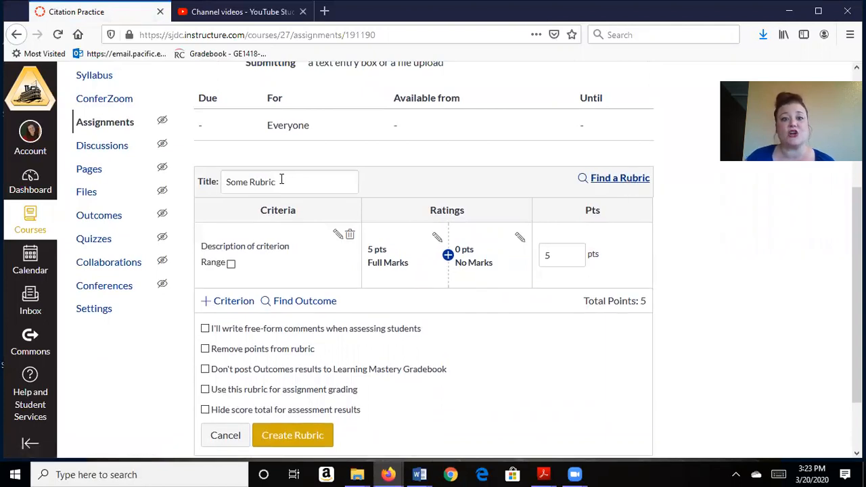
pyautogui.moveTo(280, 179); pyautogui.dragTo(217, 178)
pyautogui.write('Citat')
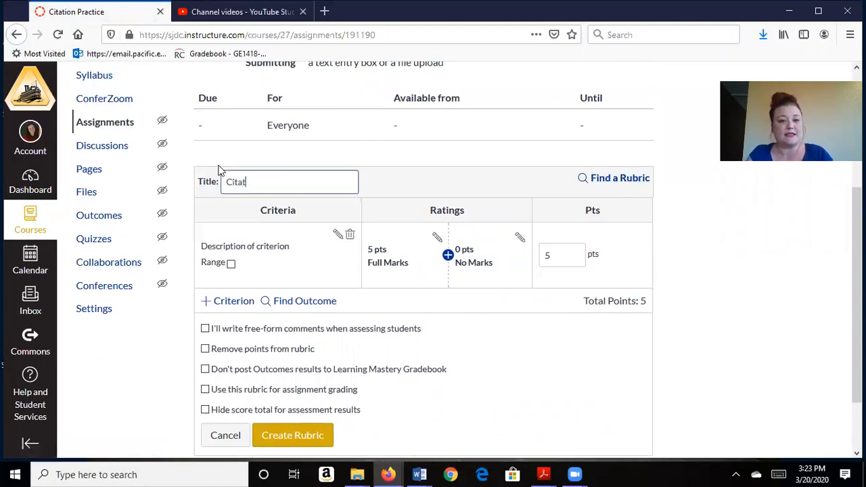
pyautogui.write('ions')
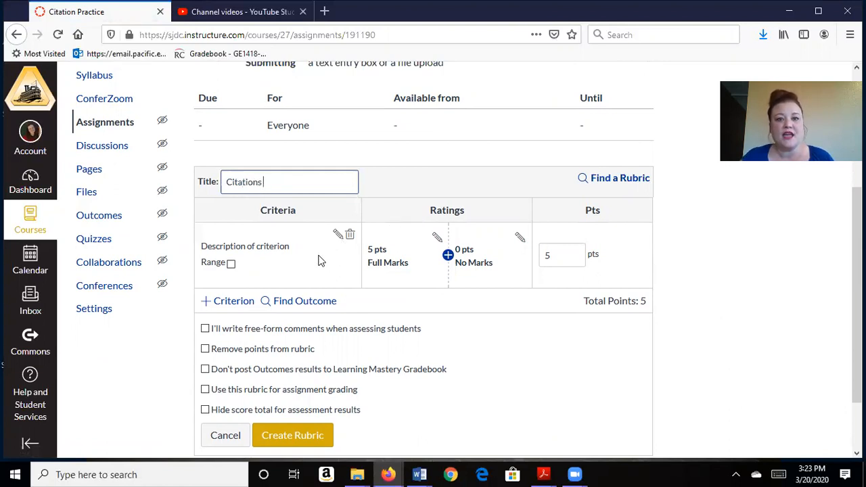
# Describe the first rubric criterion as "Sources" with the long description "Has the student identified three credible sources?".
pyautogui.click(337, 234)
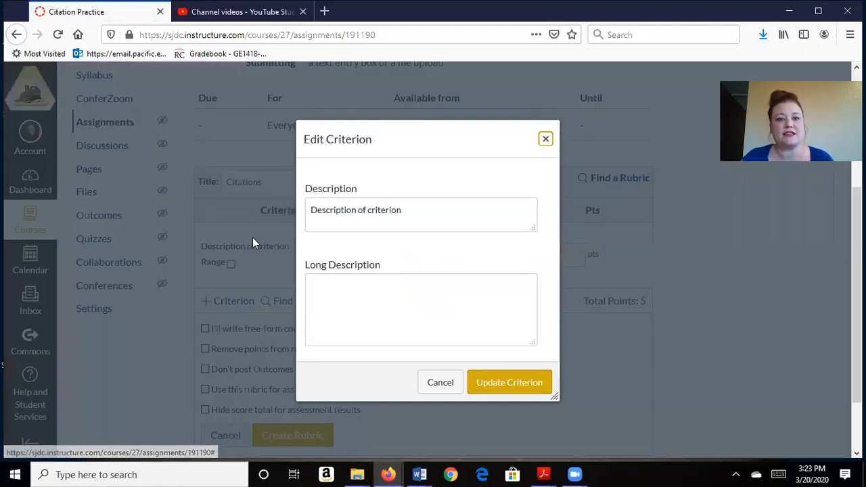
pyautogui.moveTo(405, 211); pyautogui.dragTo(286, 179)
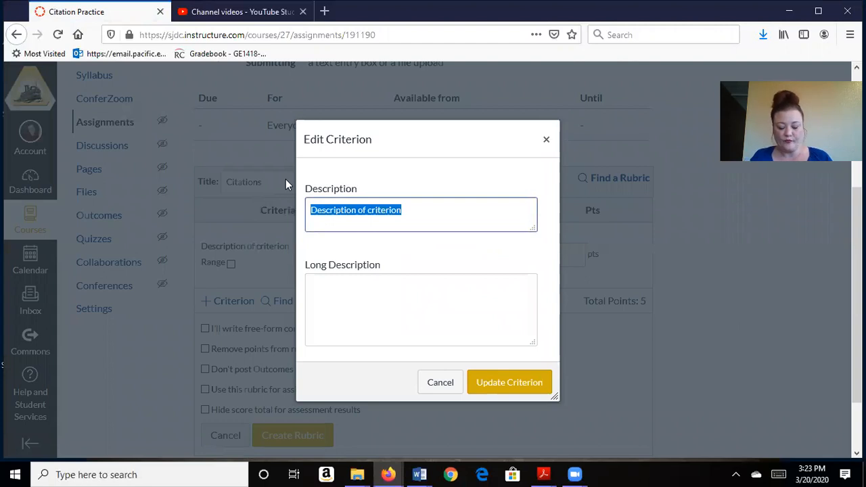
pyautogui.write('Sources')
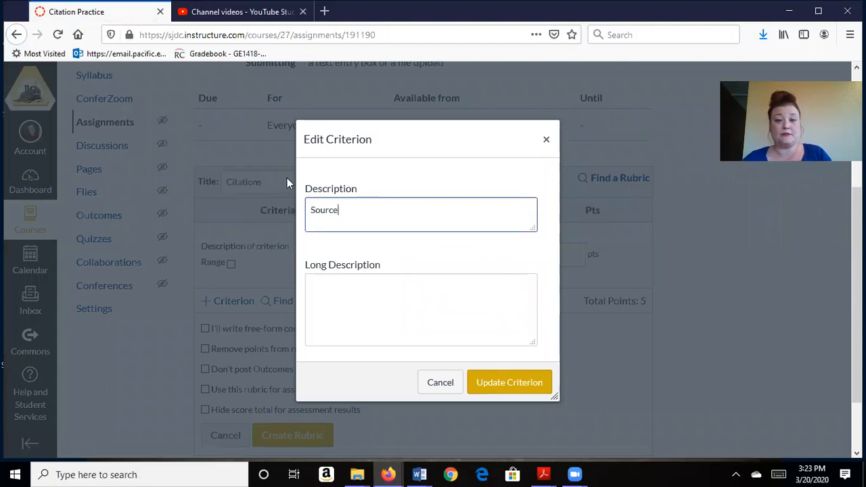
pyautogui.click(355, 283)
pyautogui.write('Has the')
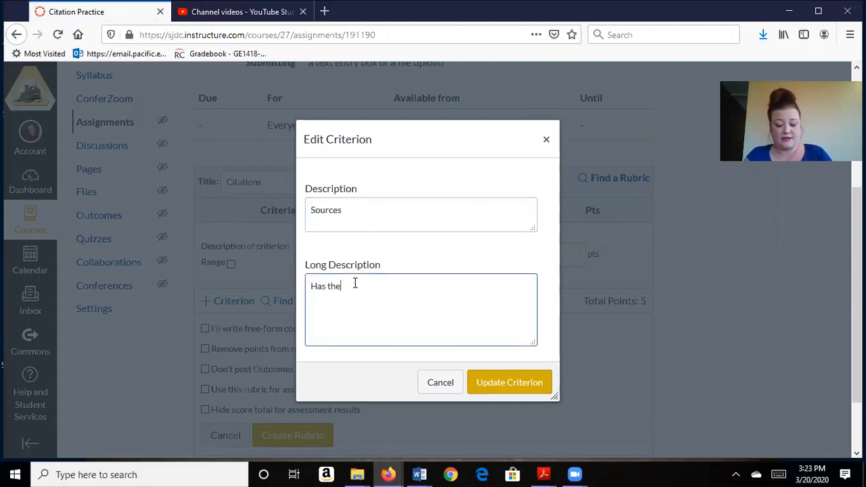
pyautogui.write(' student identif')
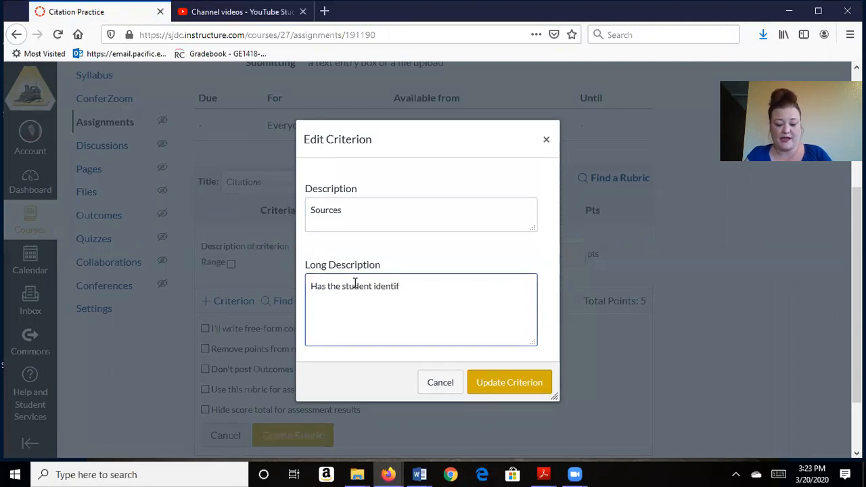
pyautogui.write('ied three cre')
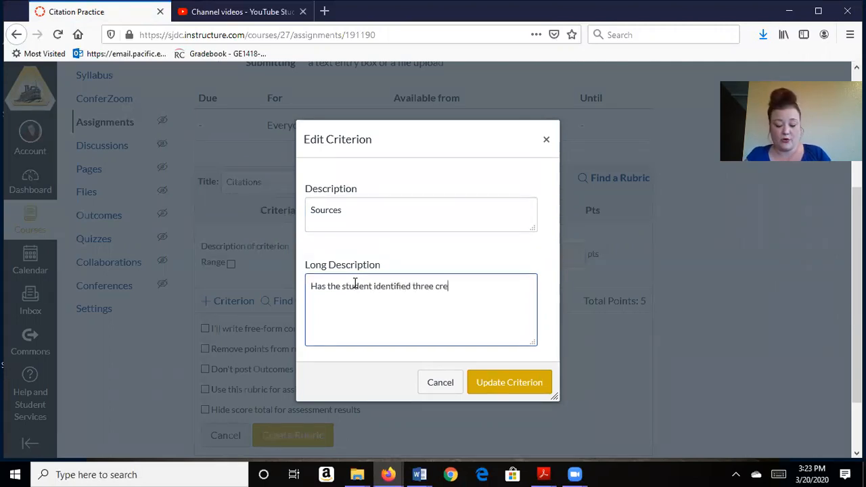
pyautogui.write('dible sources')
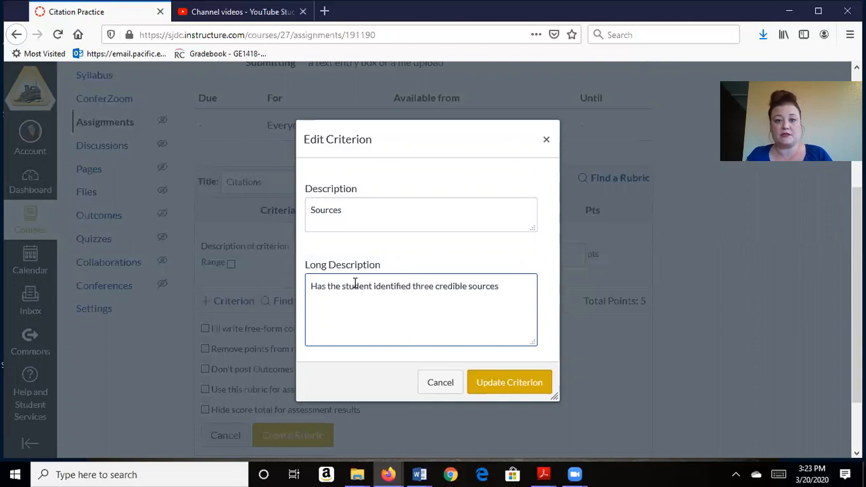
pyautogui.write('?')
pyautogui.click(483, 382)
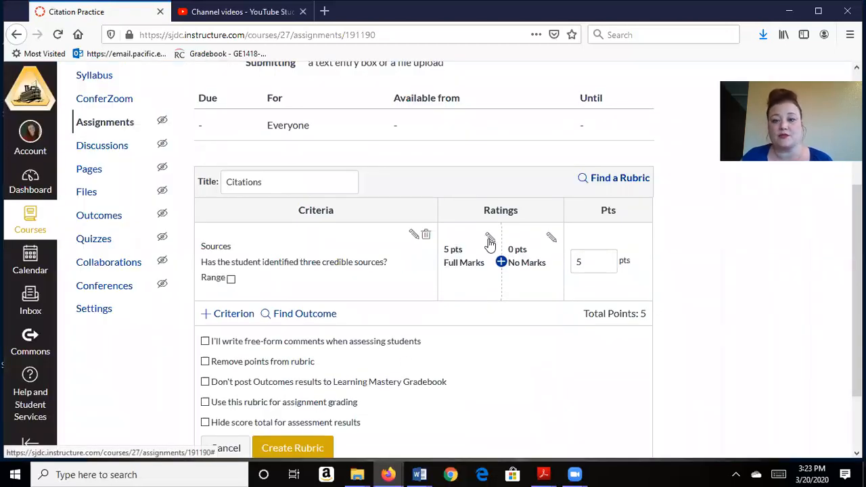
# Set the Sources criterion to 10 points and add a 5-point rating titled "Needs Improvement" between full and no marks.
pyautogui.doubleClick(577, 262)
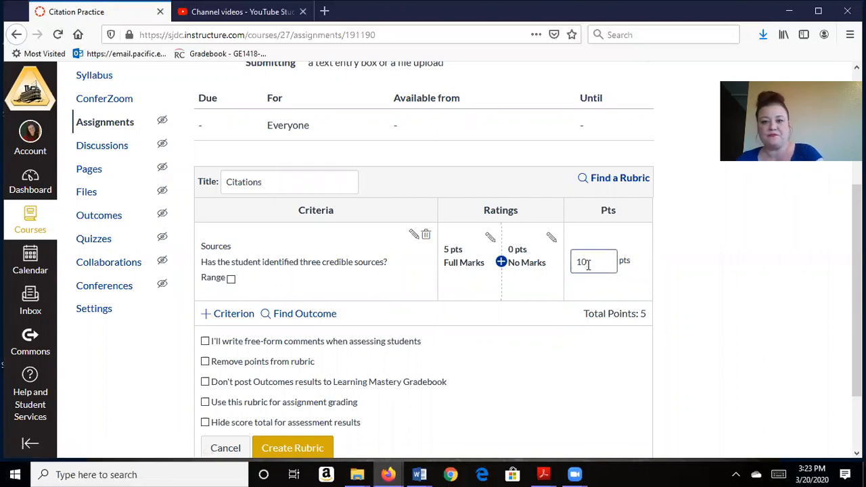
pyautogui.click(690, 276)
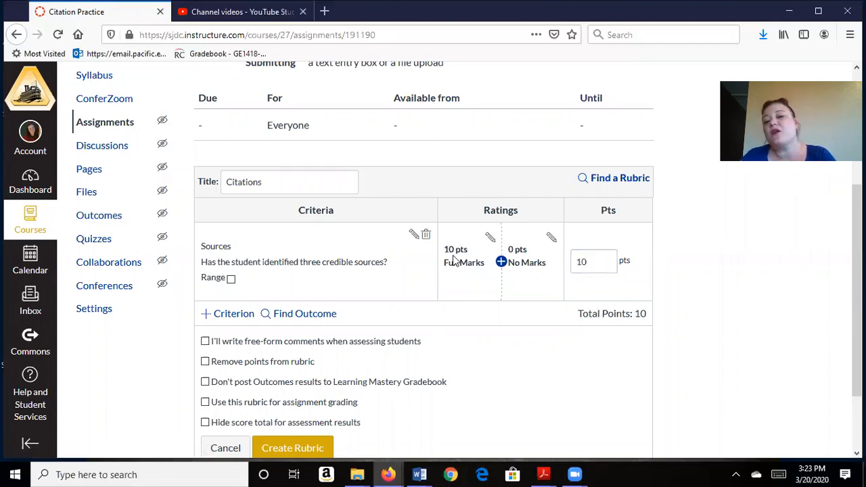
pyautogui.click(501, 261)
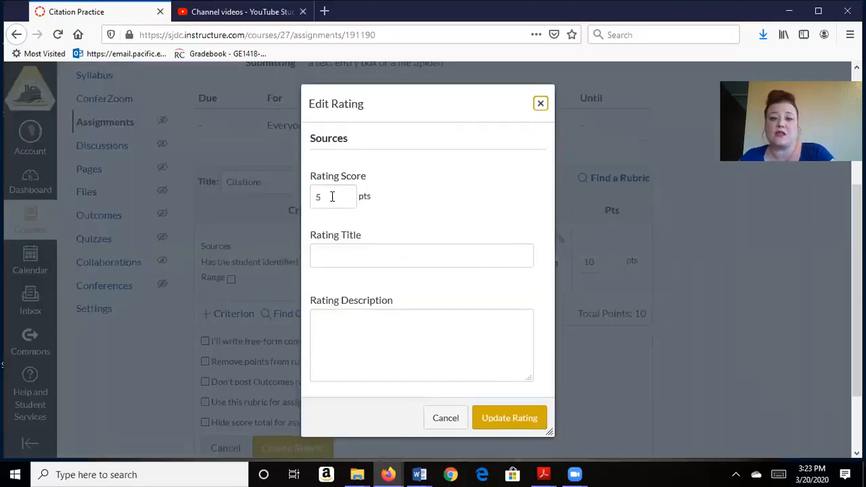
pyautogui.click(506, 417)
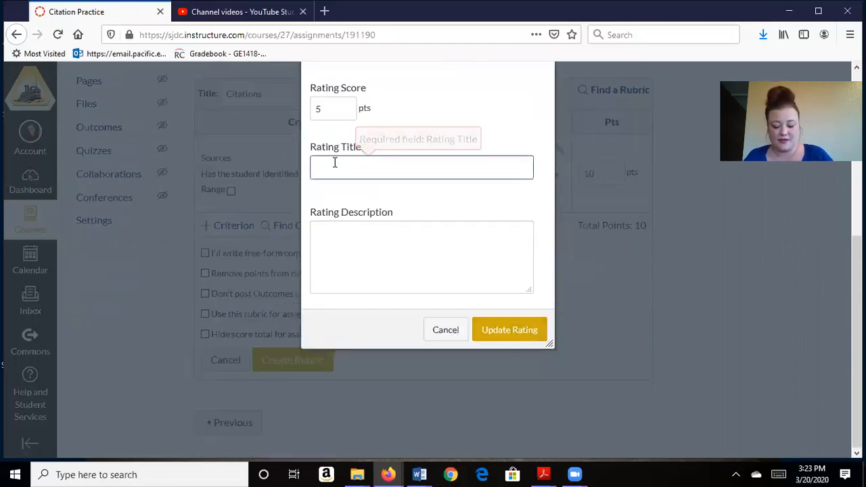
pyautogui.write('Needs Improvement')
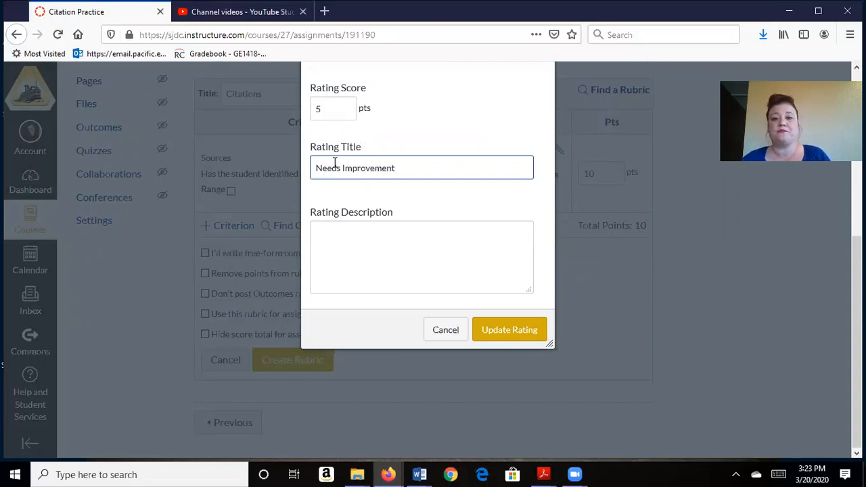
pyautogui.click(509, 331)
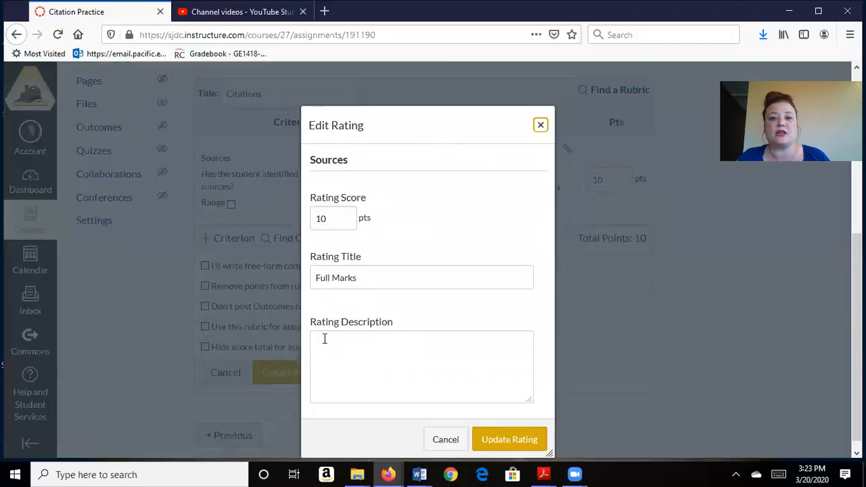
# Retitle the 10-point rating of the Sources criterion as "Exceeds Expectations".
pyautogui.press('Tab')
pyautogui.press('Tab')
pyautogui.write('E')
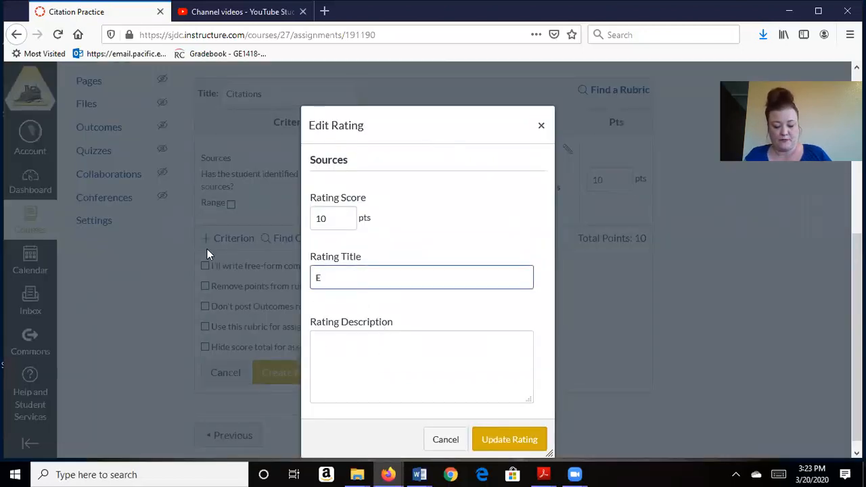
pyautogui.write('xceeds Expectations')
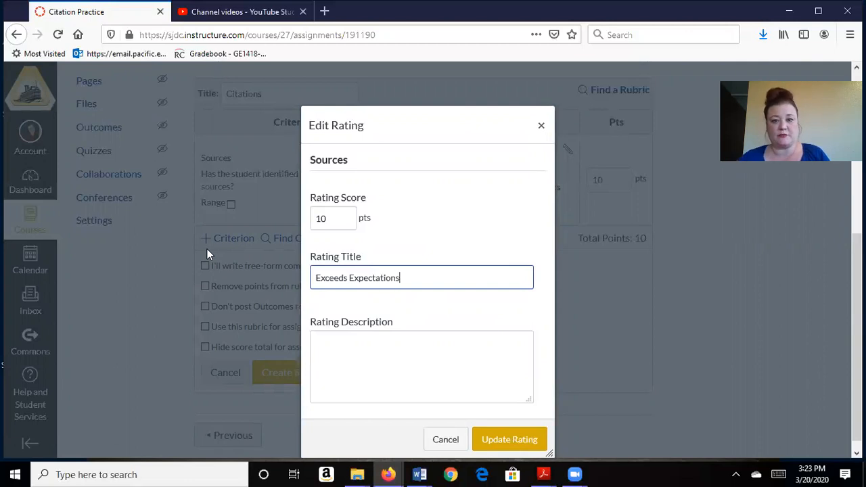
pyautogui.click(492, 441)
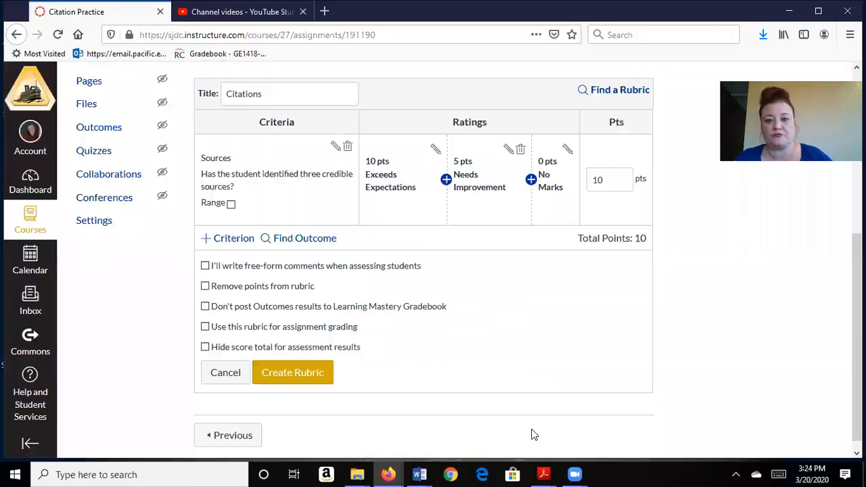
# Add a 3-point rating titled "Not sufficient" between the Needs Improvement and No Marks ratings.
pyautogui.click(531, 179)
pyautogui.click(343, 273)
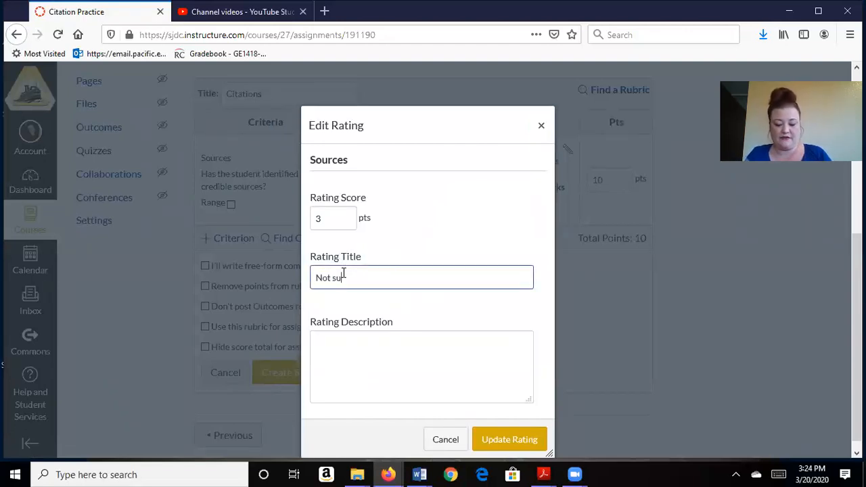
pyautogui.write('Not sufficient')
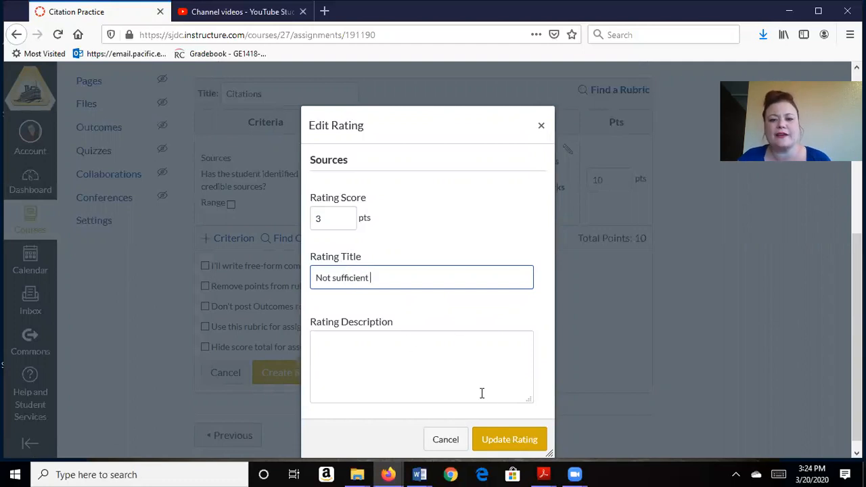
pyautogui.click(522, 440)
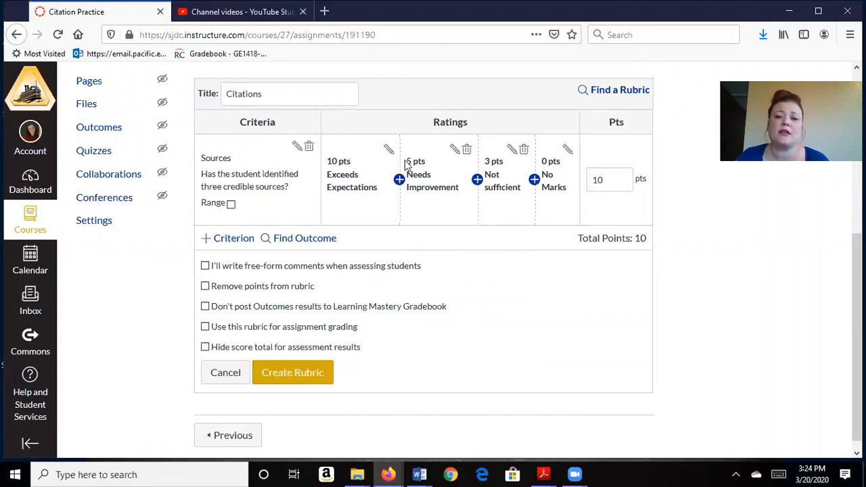
# Change the Needs Improvement rating's score to 7 points and its title to "Meets Expectations".
pyautogui.click(455, 149)
pyautogui.moveTo(354, 215); pyautogui.dragTo(242, 203)
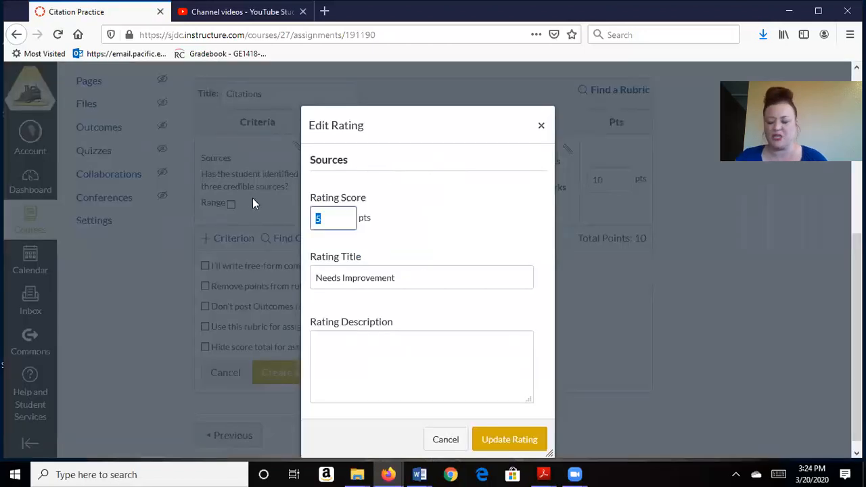
pyautogui.write('7')
pyautogui.press('Tab')
pyautogui.write('Me')
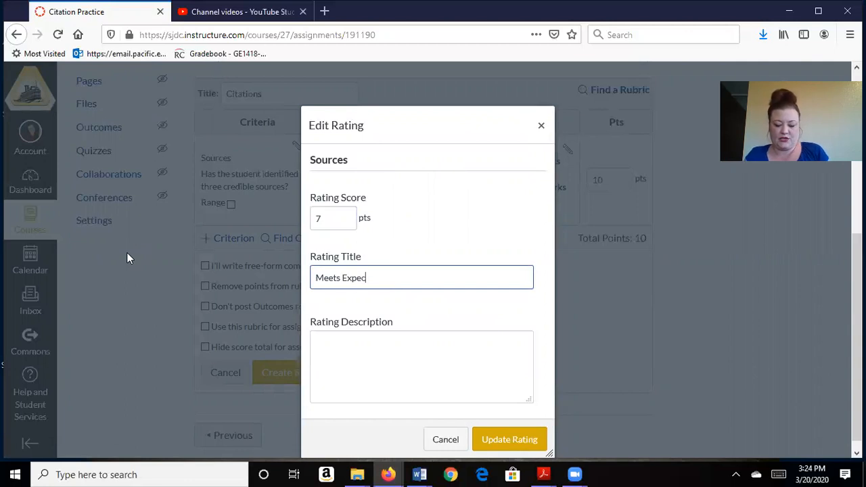
pyautogui.write('ets Expectations')
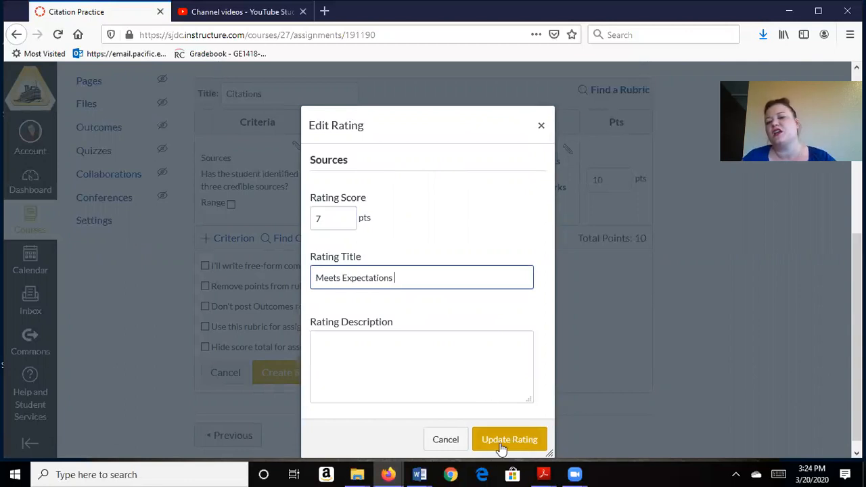
pyautogui.click(502, 442)
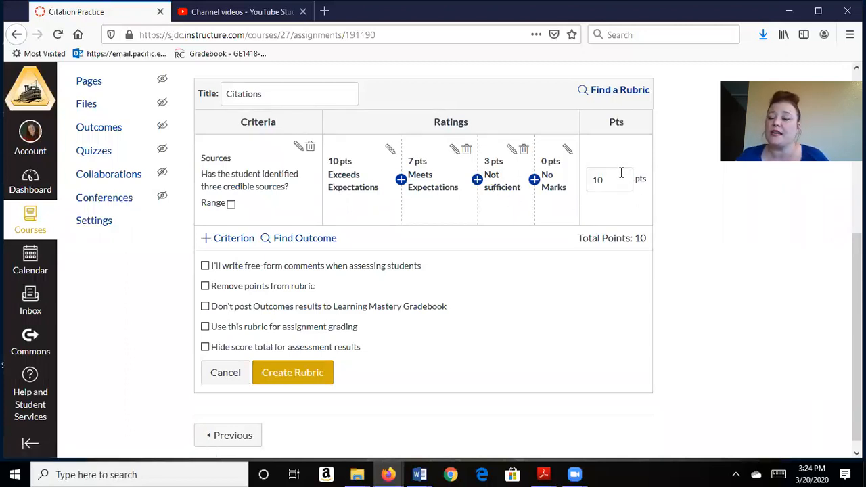
# Duplicate the Sources criterion and replace the copy's description with "Citation Style".
pyautogui.click(230, 239)
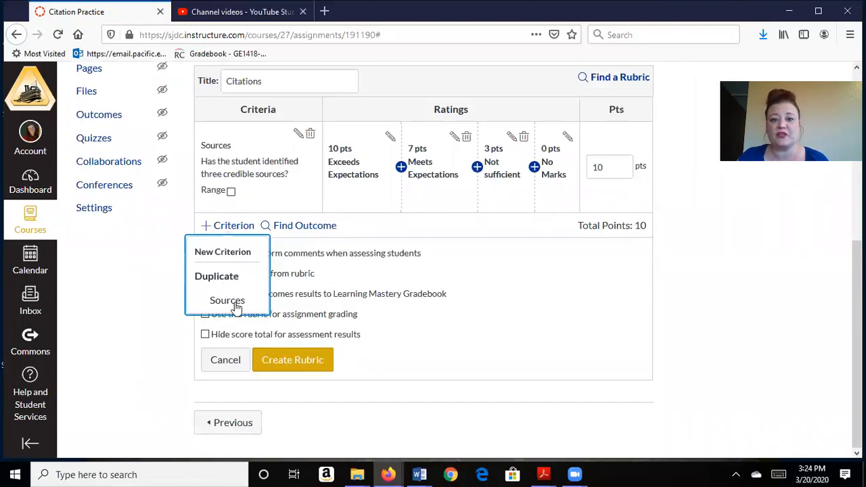
pyautogui.click(231, 301)
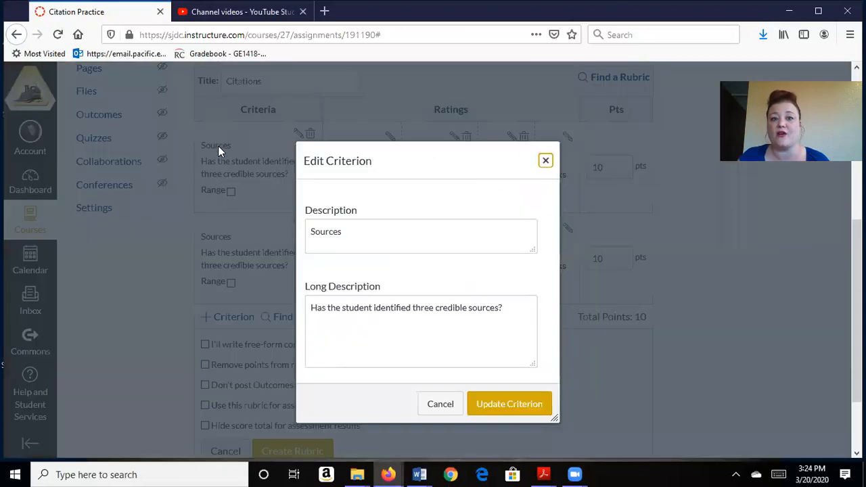
pyautogui.doubleClick(305, 232)
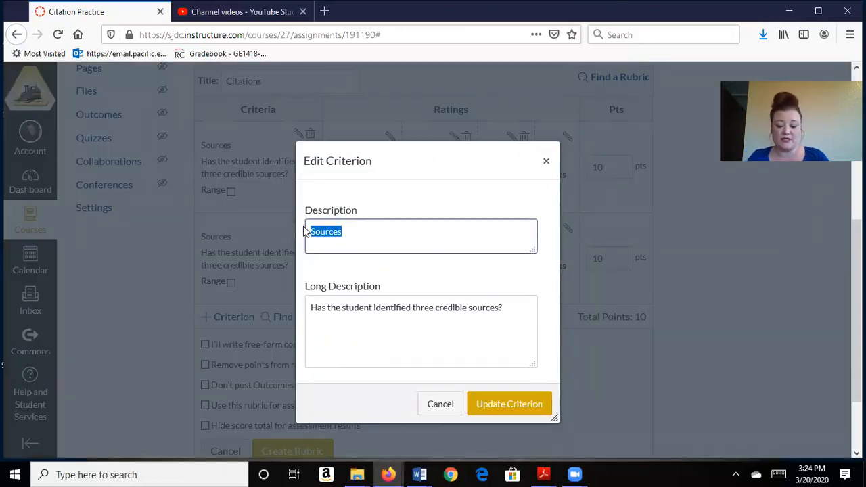
pyautogui.write('Citation Style')
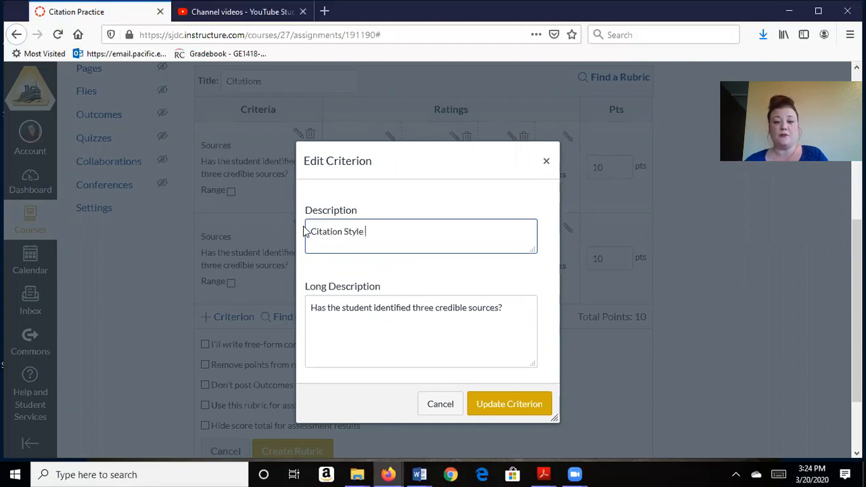
# Replace the copied criterion's long description with "Are all three sources in proper MLA citation style?" and save the criterion.
pyautogui.tripleClick(512, 316)
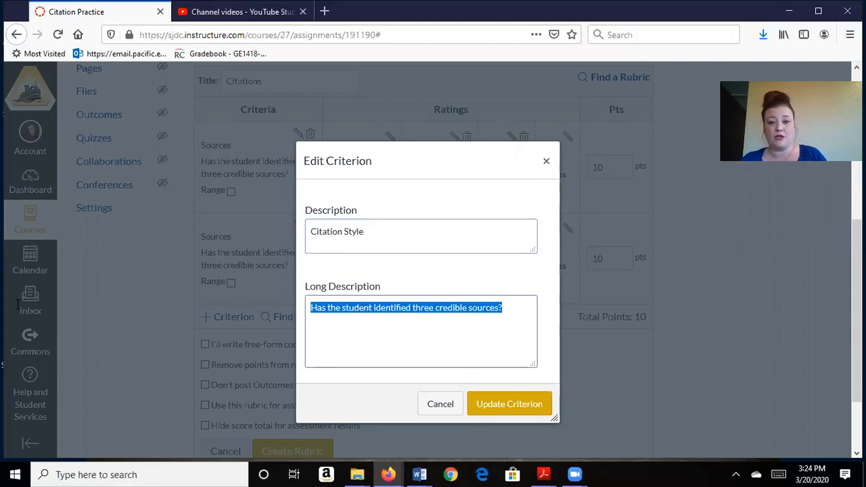
pyautogui.write('Are all thre')
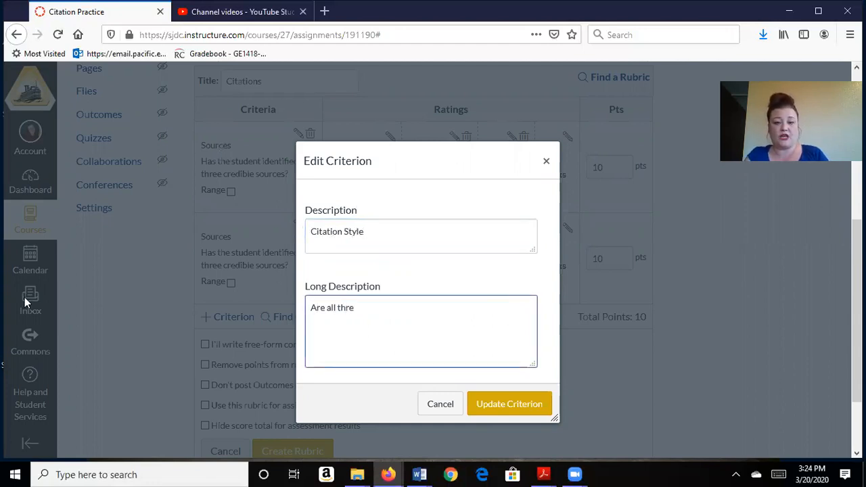
pyautogui.write('e shources in')
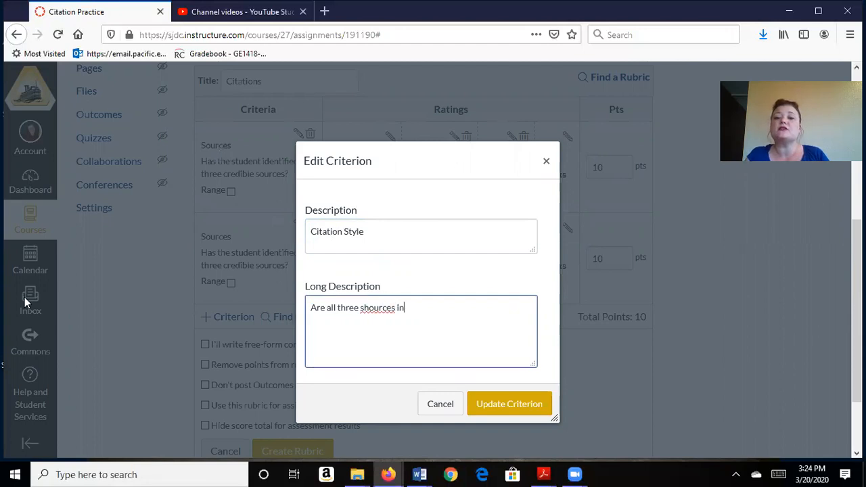
pyautogui.press('BackSpace')
pyautogui.press('BackSpace')
pyautogui.press('BackSpace')
pyautogui.press('BackSpace')
pyautogui.press('BackSpace')
pyautogui.press('BackSpace')
pyautogui.press('BackSpace')
pyautogui.press('BackSpace')
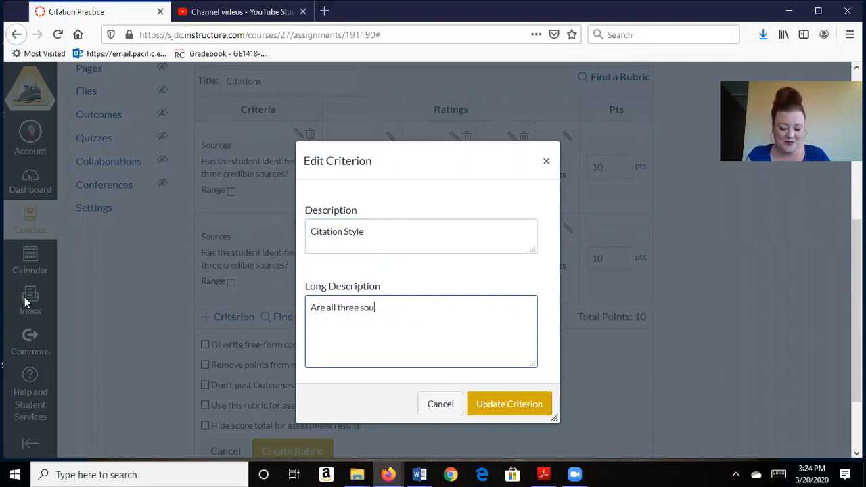
pyautogui.write('ources in proper MLA citation')
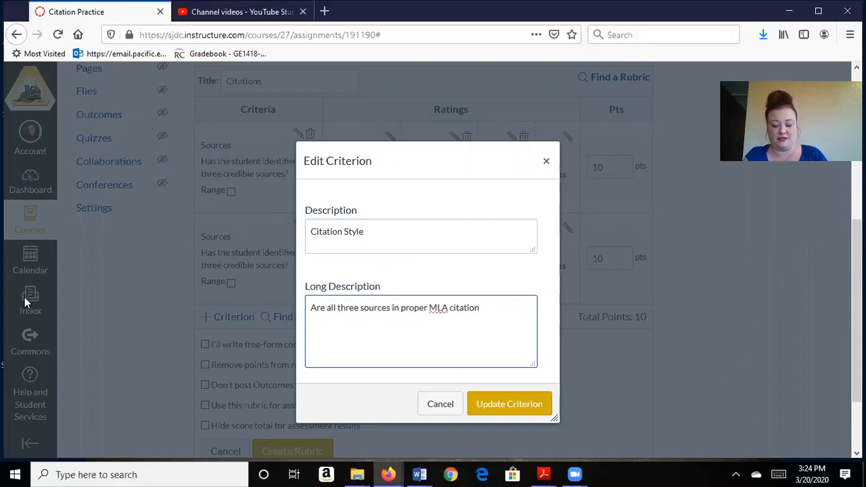
pyautogui.click(504, 414)
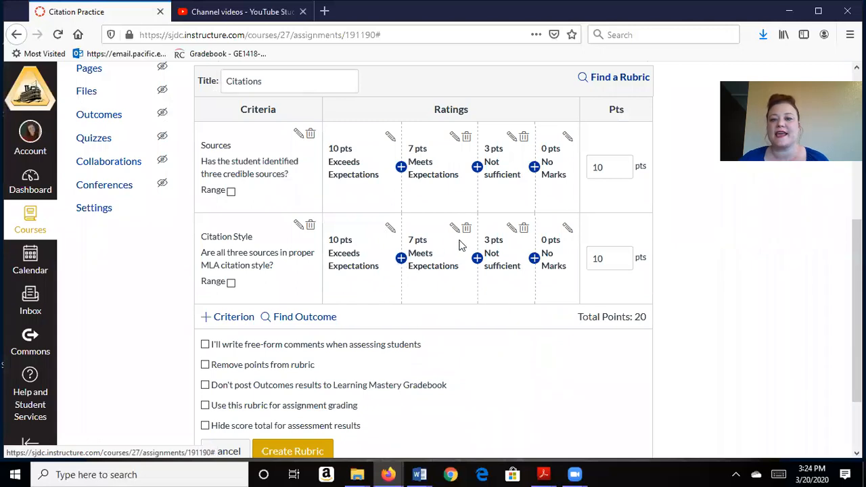
# Duplicate the Sources criterion again and replace the copy's description with "Grammar".
pyautogui.click(230, 317)
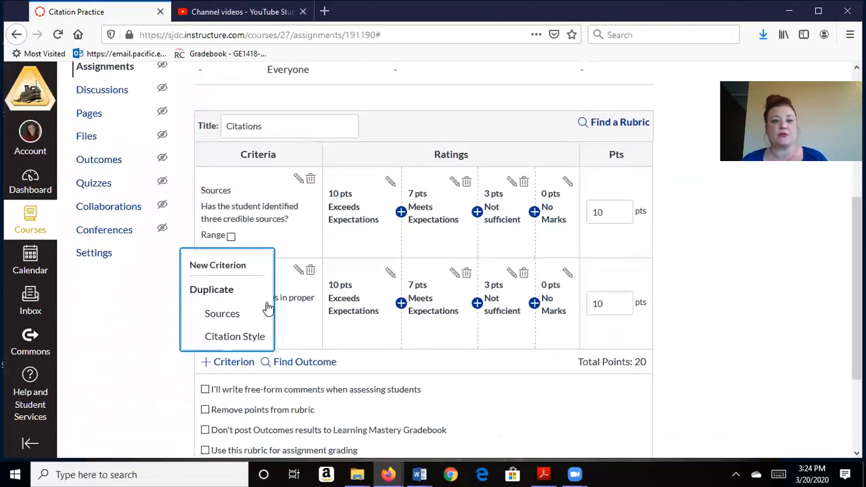
pyautogui.click(229, 308)
pyautogui.doubleClick(376, 235)
pyautogui.write('Grammar')
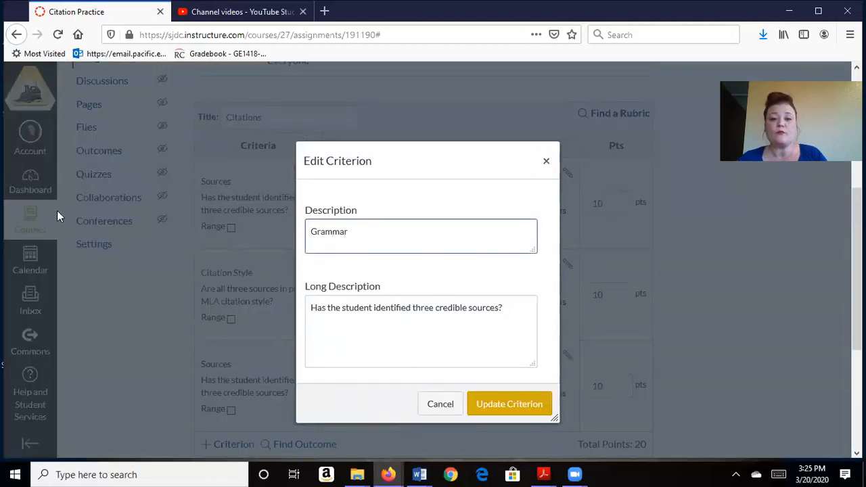
# Replace the copied criterion's long description with "Has the student explained why each source is credible?".
pyautogui.tripleClick(519, 309)
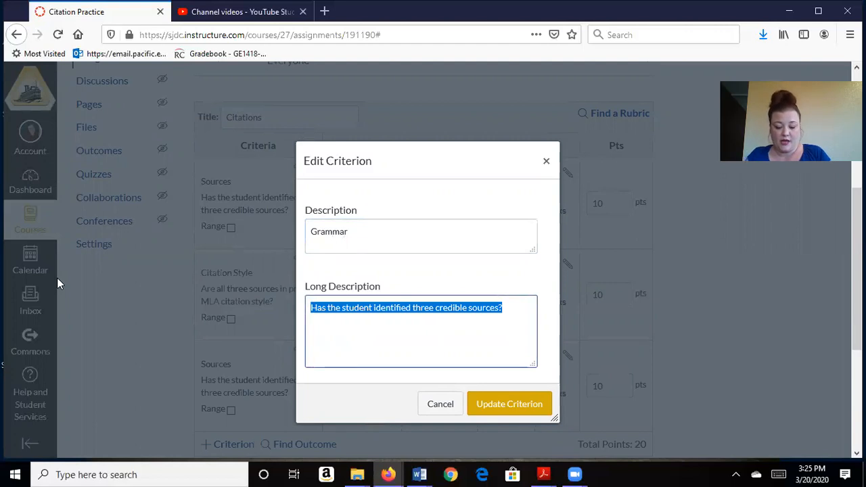
pyautogui.write('Has the student explained')
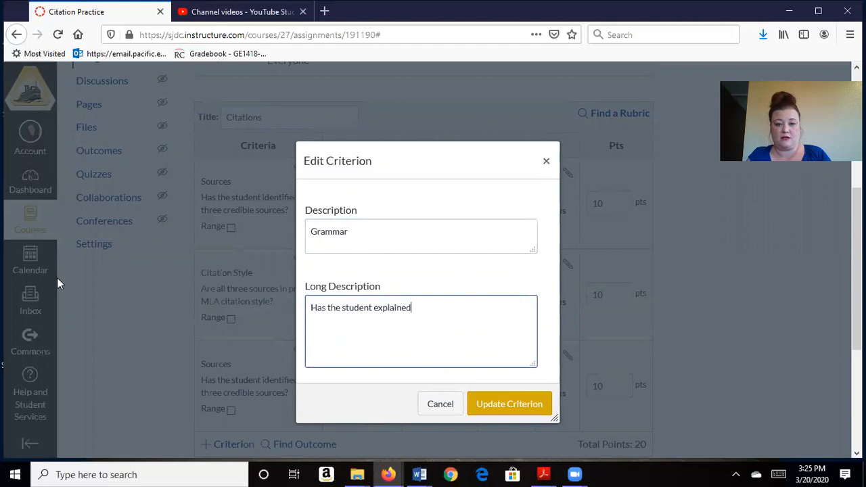
pyautogui.press('BackSpace')
pyautogui.press('BackSpace')
pyautogui.press('BackSpace')
pyautogui.press('BackSpace')
pyautogui.press('BackSpace')
pyautogui.press('BackSpace')
pyautogui.press('BackSpace')
pyautogui.press('BackSpace')
pyautogui.press('BackSpace')
pyautogui.press('BackSpace')
pyautogui.press('BackSpace')
pyautogui.press('BackSpace')
pyautogui.press('BackSpace')
pyautogui.press('BackSpace')
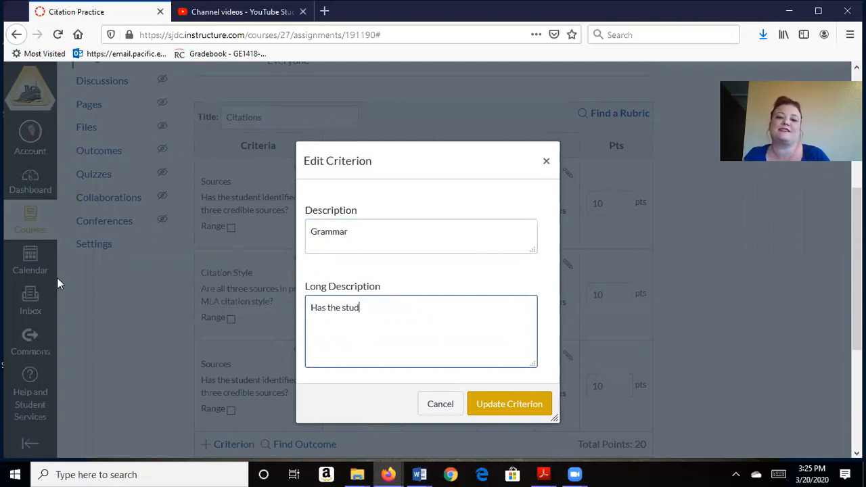
pyautogui.write('dent exapli')
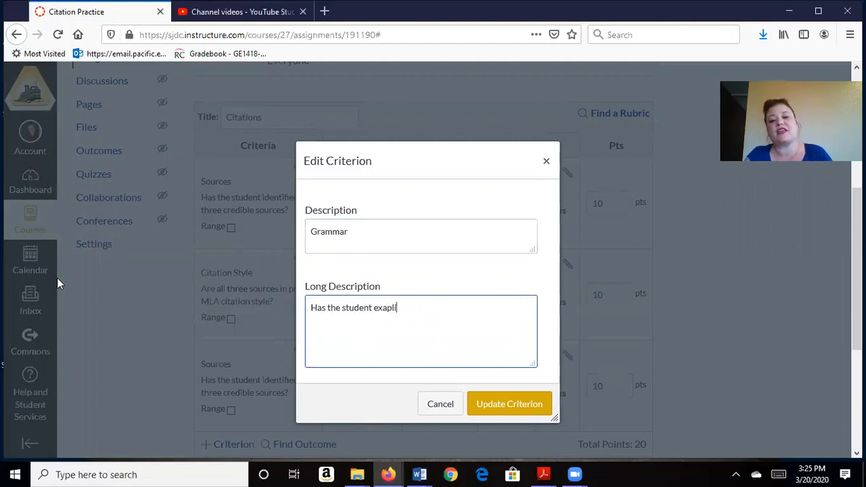
pyautogui.press('BackSpace')
pyautogui.press('BackSpace')
pyautogui.press('BackSpace')
pyautogui.press('BackSpace')
pyautogui.write('plained')
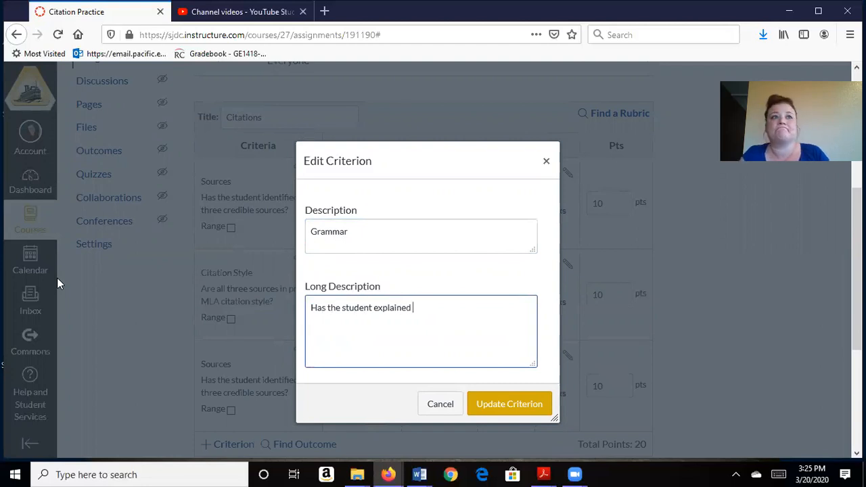
pyautogui.write('why each source is')
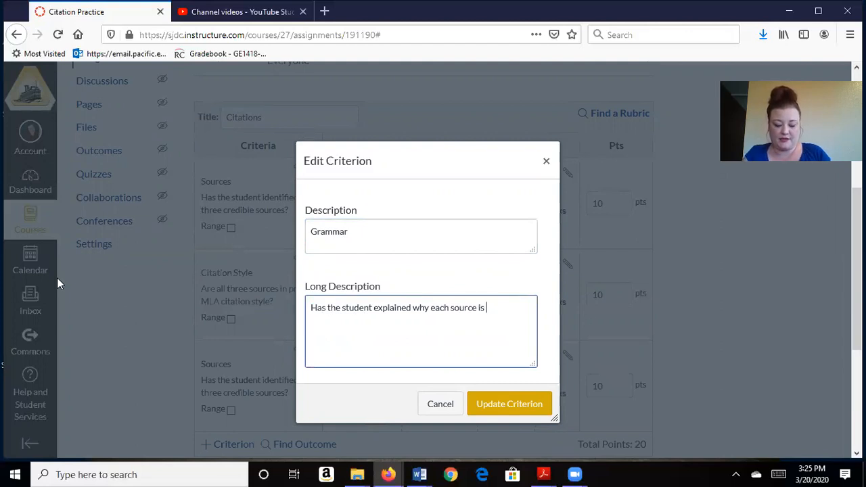
pyautogui.write(' credible?')
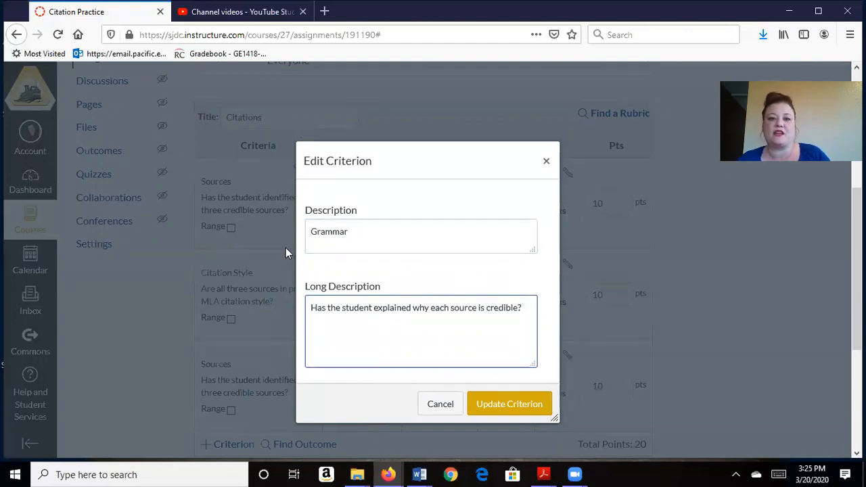
# Change this criterion's description to "Content" and save the criterion.
pyautogui.hotkey('shift', 'Tab')
pyautogui.write('Content')
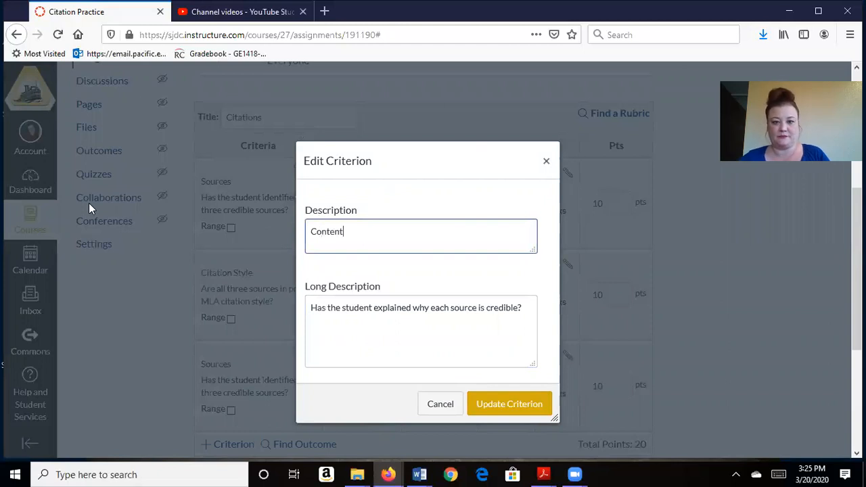
pyautogui.click(524, 405)
# Make another copy of the Sources criterion for the fourth rubric row and describe it as "Grammar".
pyautogui.scroll(-2, 271, 280)
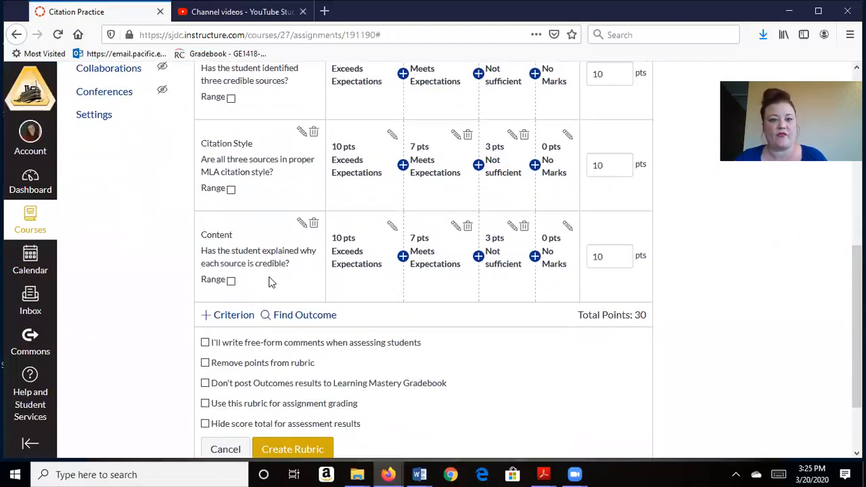
pyautogui.scroll(6, 242, 307)
pyautogui.scroll(-3, 365, 332)
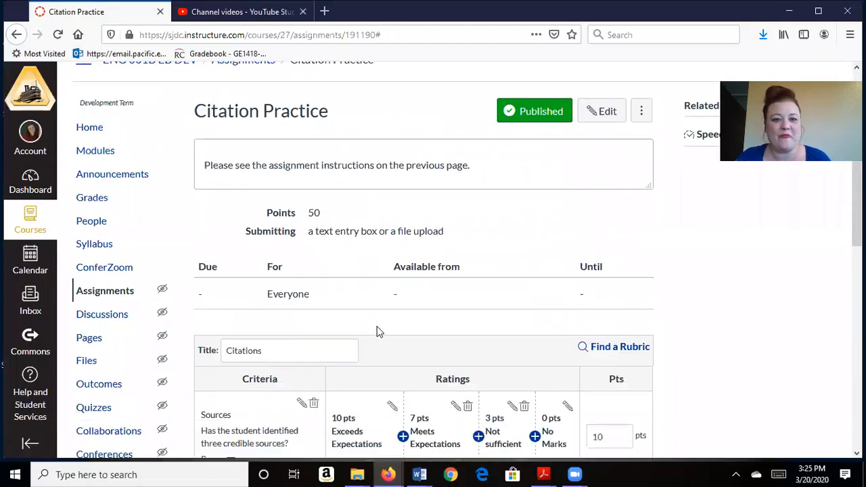
pyautogui.scroll(-1, 254, 384)
pyautogui.click(227, 374)
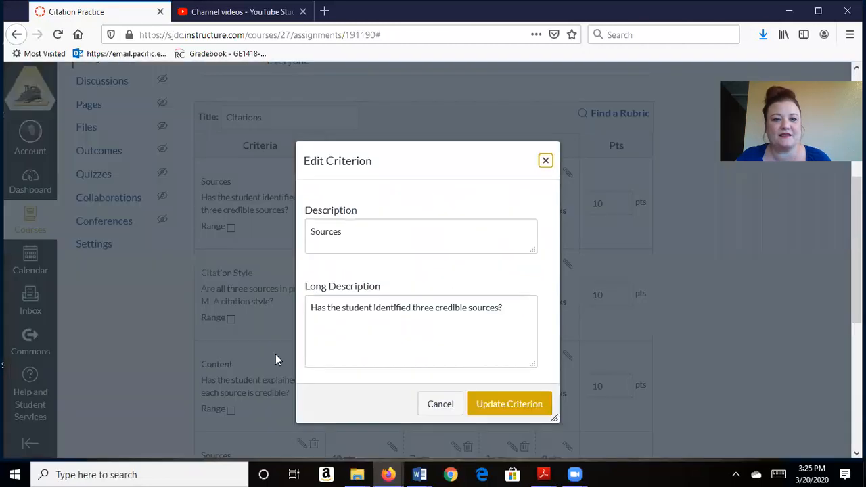
pyautogui.tripleClick(375, 233)
pyautogui.write('Grammar')
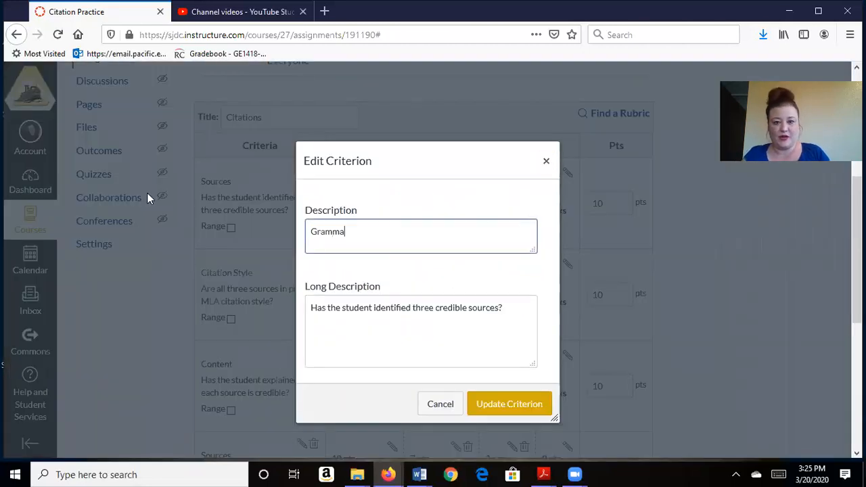
# Replace the Grammar criterion's long description with "Is the writing free of grammatical errors?" and save the criterion.
pyautogui.click(328, 296)
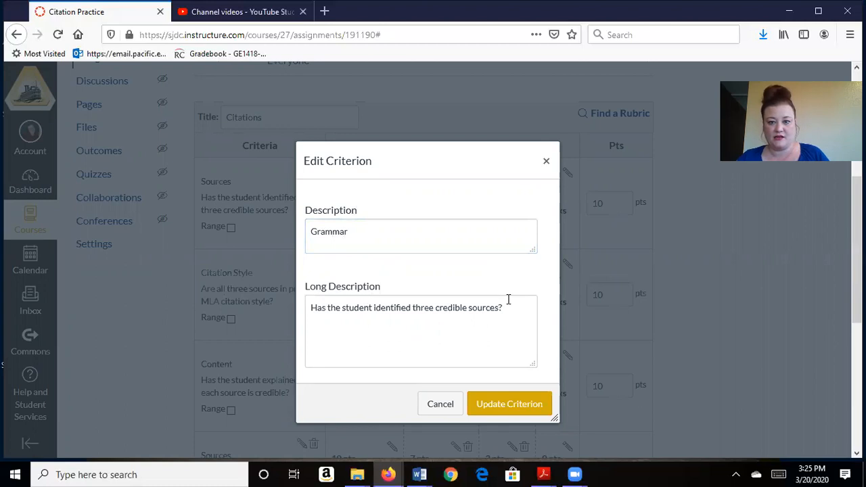
pyautogui.moveTo(508, 299); pyautogui.dragTo(188, 308)
pyautogui.write('Is the writing free of grammatical erro')
pyautogui.press('BackSpace')
pyautogui.press('BackSpace')
pyautogui.press('BackSpace')
pyautogui.press('BackSpace')
pyautogui.press('BackSpace')
pyautogui.press('BackSpace')
pyautogui.press('BackSpace')
pyautogui.press('BackSpace')
pyautogui.press('BackSpace')
pyautogui.press('BackSpace')
pyautogui.write('rrors')
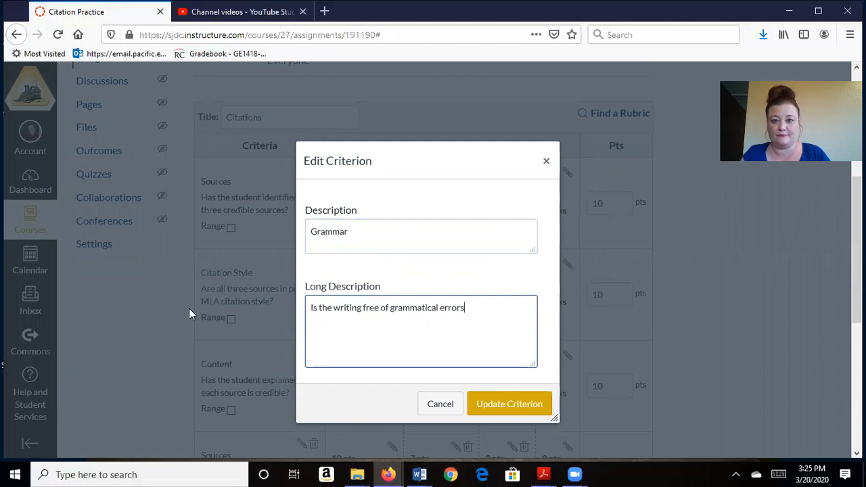
pyautogui.click(512, 404)
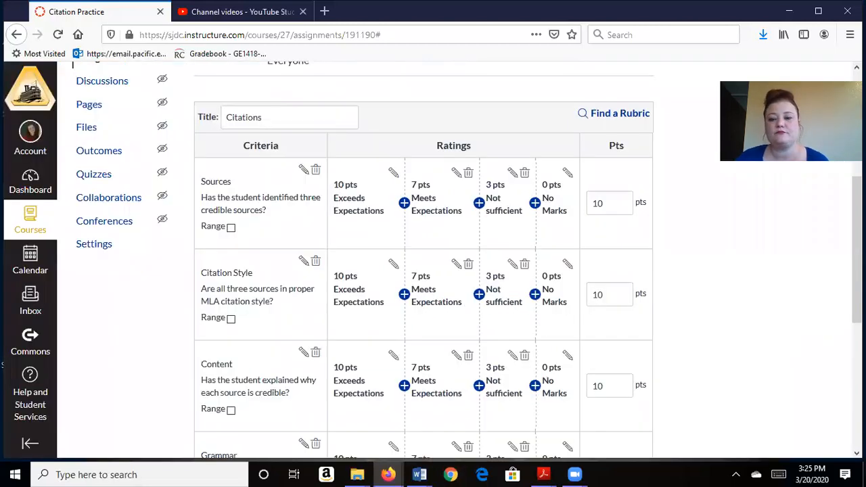
# Duplicate the Sources criterion and replace the copy's description with "Length".
pyautogui.scroll(-5, 710, 296)
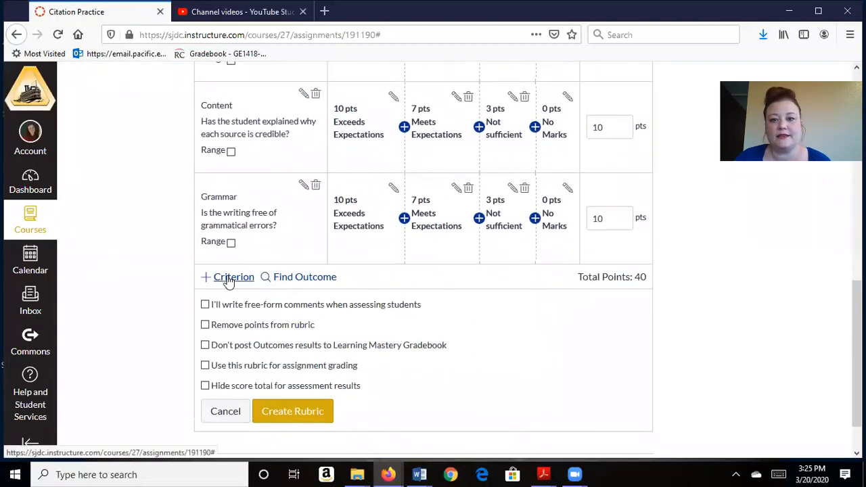
pyautogui.click(229, 278)
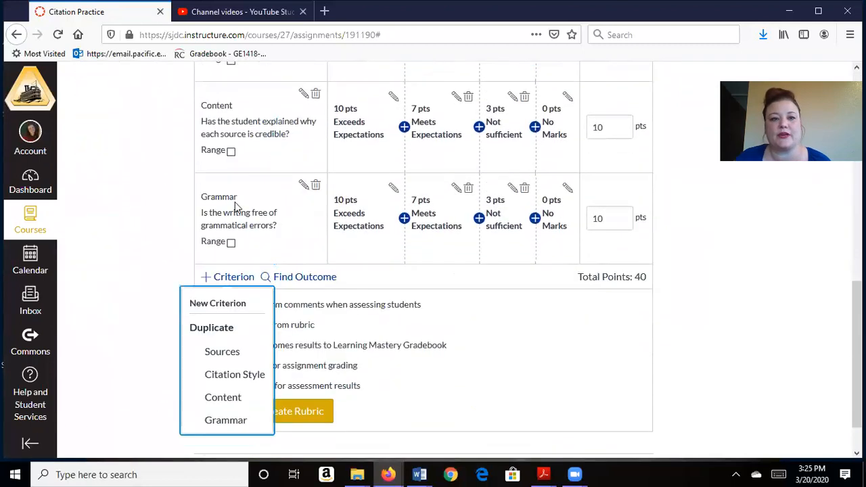
pyautogui.click(222, 352)
pyautogui.doubleClick(353, 235)
pyautogui.write('Length')
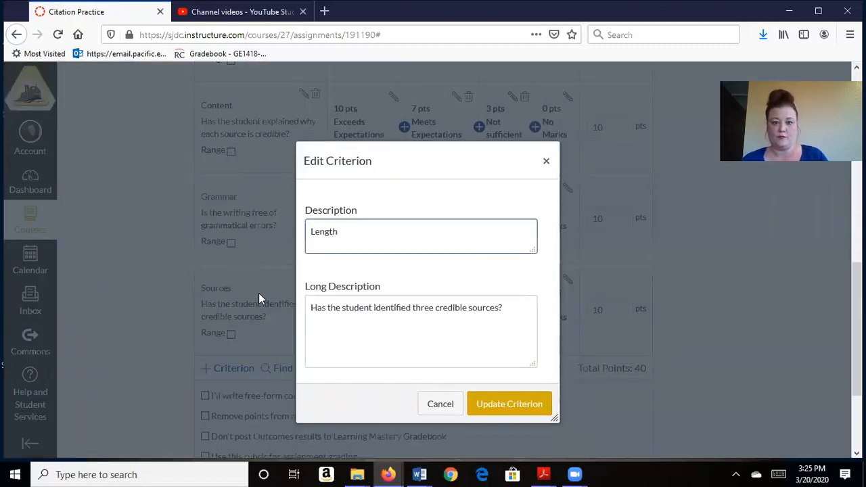
# Replace the Length criterion's long description with "Has the student submitted at least one full page of writing?" and save the criterion.
pyautogui.moveTo(521, 308); pyautogui.dragTo(120, 260)
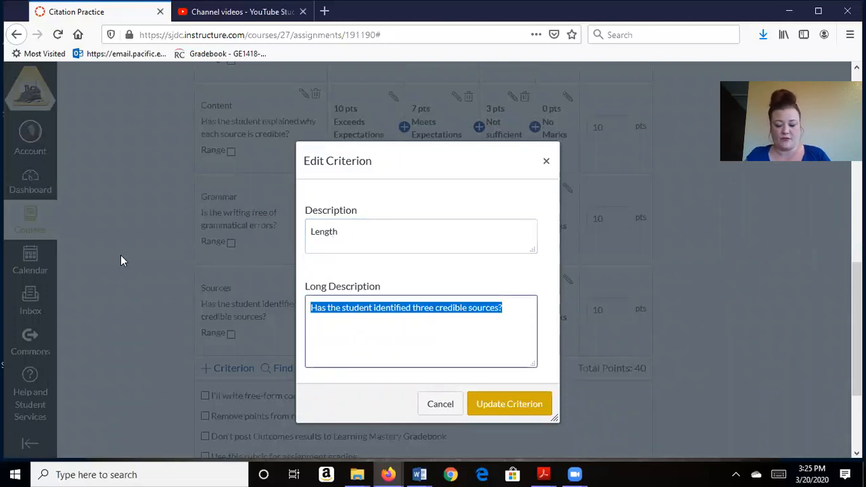
pyautogui.write('Has the studfent s')
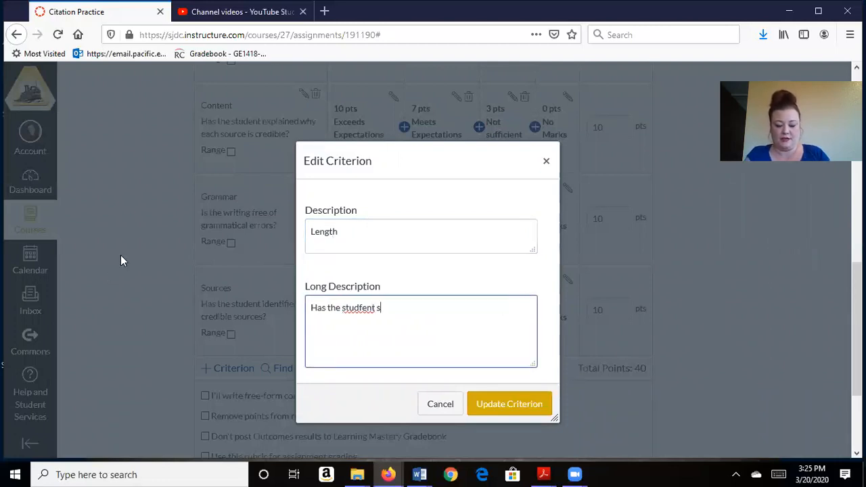
pyautogui.write('ubm')
pyautogui.press('BackSpace')
pyautogui.press('BackSpace')
pyautogui.press('BackSpace')
pyautogui.press('BackSpace')
pyautogui.press('BackSpace')
pyautogui.press('BackSpace')
pyautogui.press('BackSpace')
pyautogui.press('BackSpace')
pyautogui.press('BackSpace')
pyautogui.write('ent submitted')
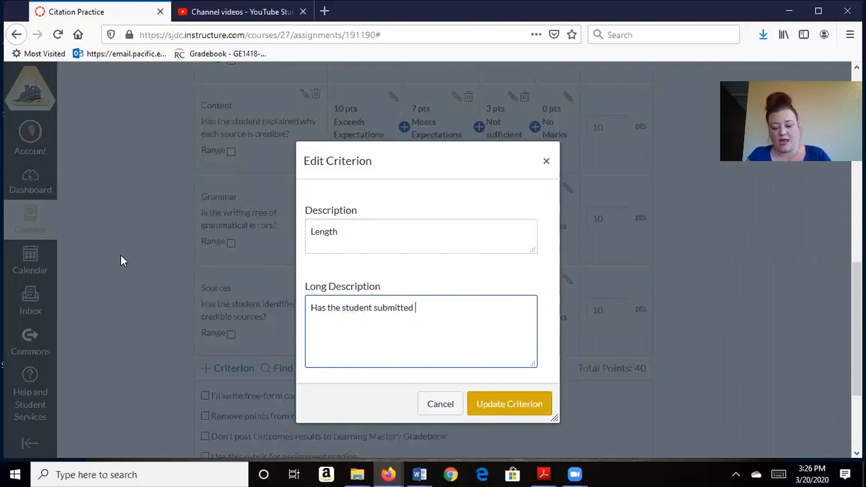
pyautogui.write(' at least one full')
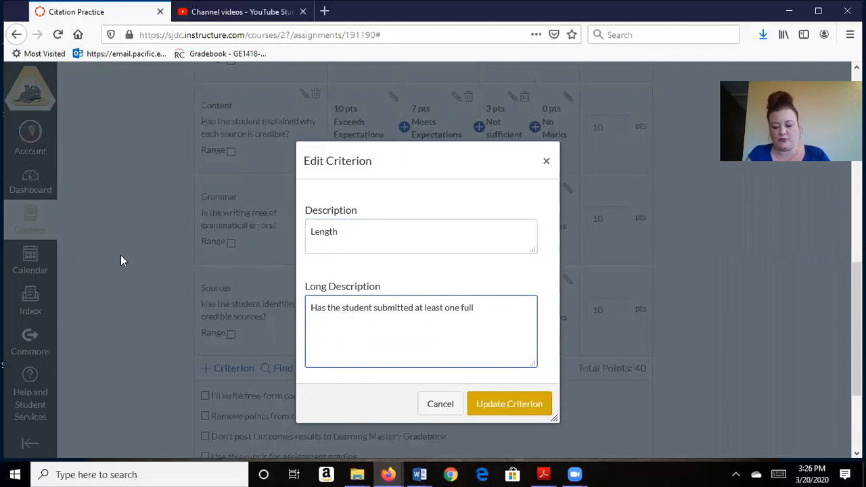
pyautogui.write(' page of writing?')
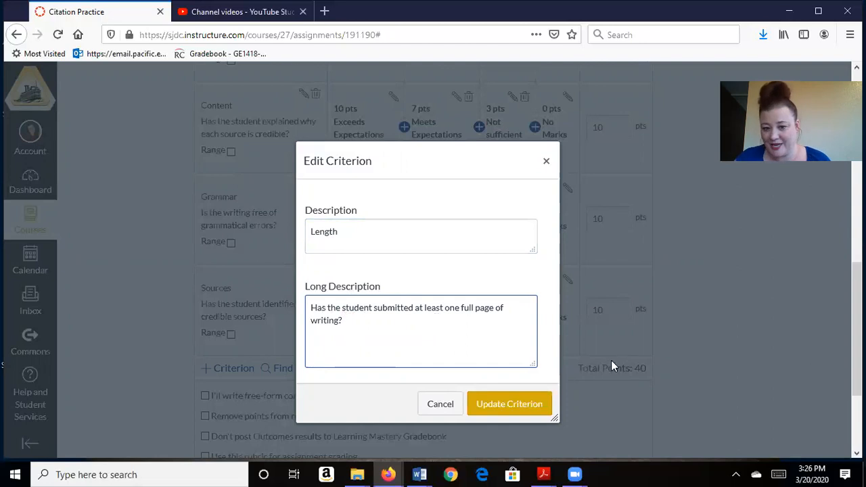
pyautogui.click(513, 407)
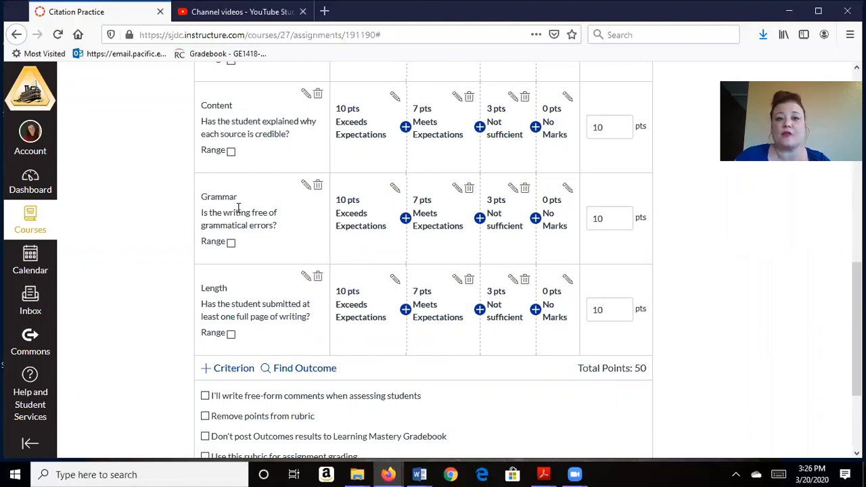
# Set the Citations rubric to be used for assignment grading and create the rubric.
pyautogui.scroll(3, 600, 329)
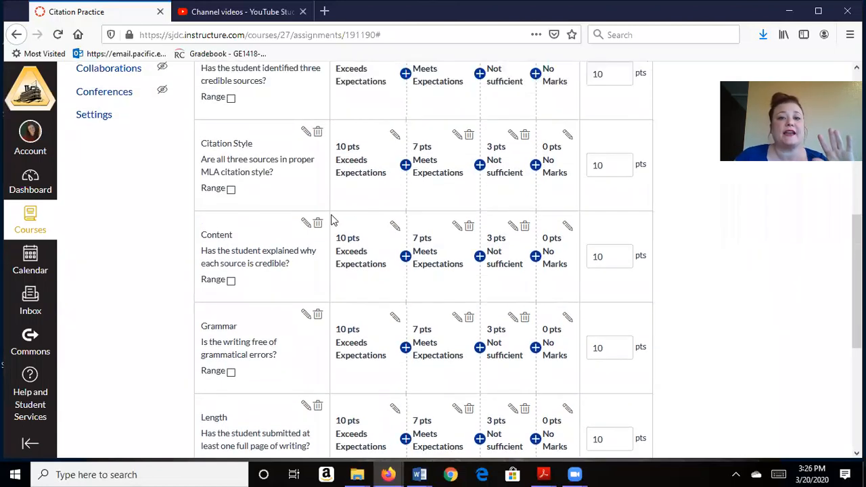
pyautogui.scroll(3, 550, 332)
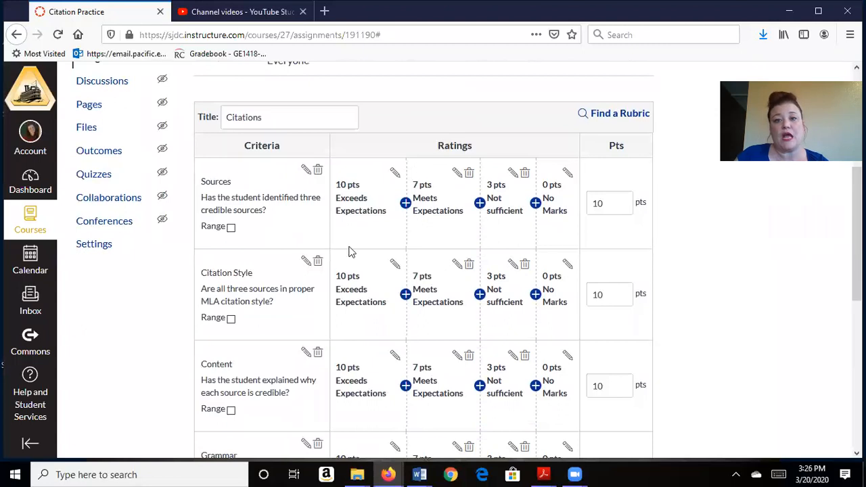
pyautogui.scroll(3, 339, 273)
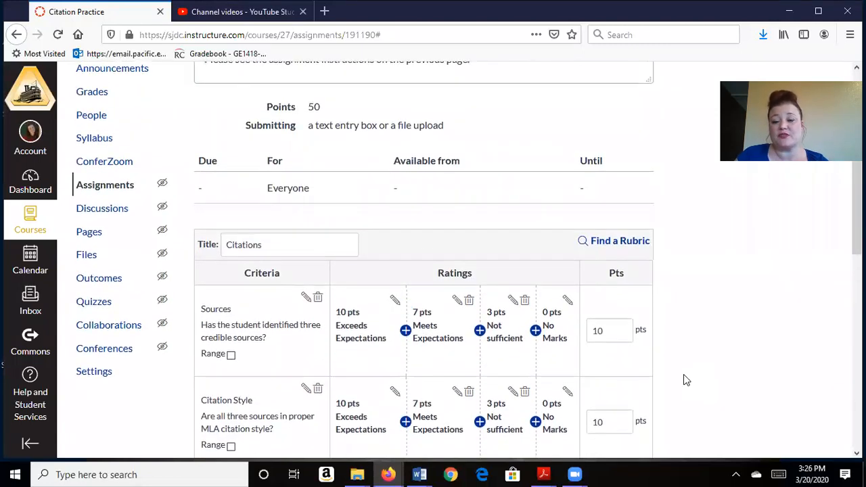
pyautogui.scroll(-12, 684, 375)
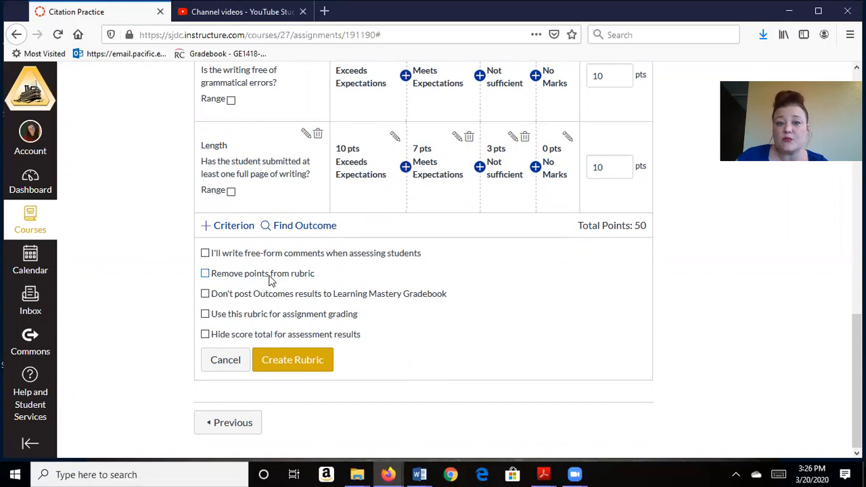
pyautogui.click(205, 314)
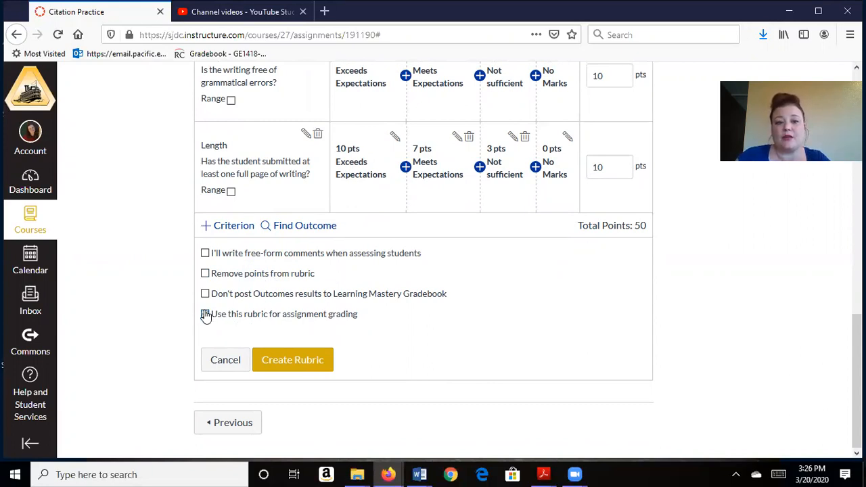
pyautogui.click(299, 366)
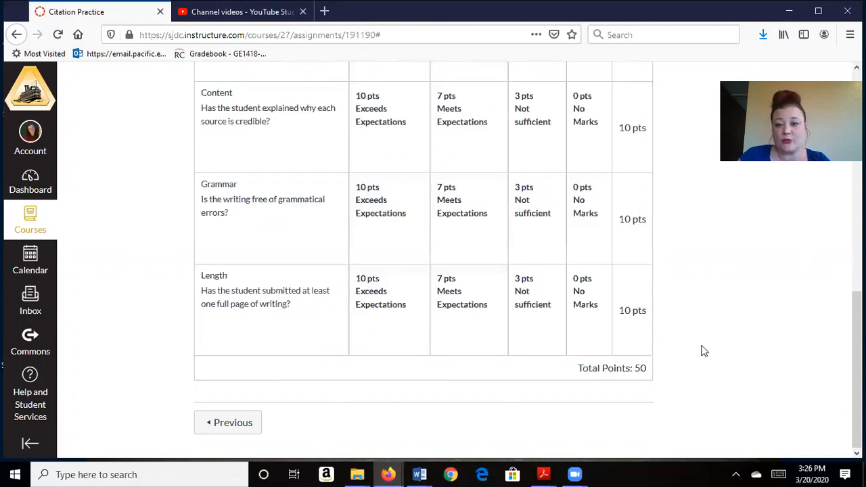
# Review the Citation Practice page's instructions, points, submission types and attached Citations rubric.
pyautogui.scroll(2, 765, 365)
pyautogui.scroll(5, 818, 381)
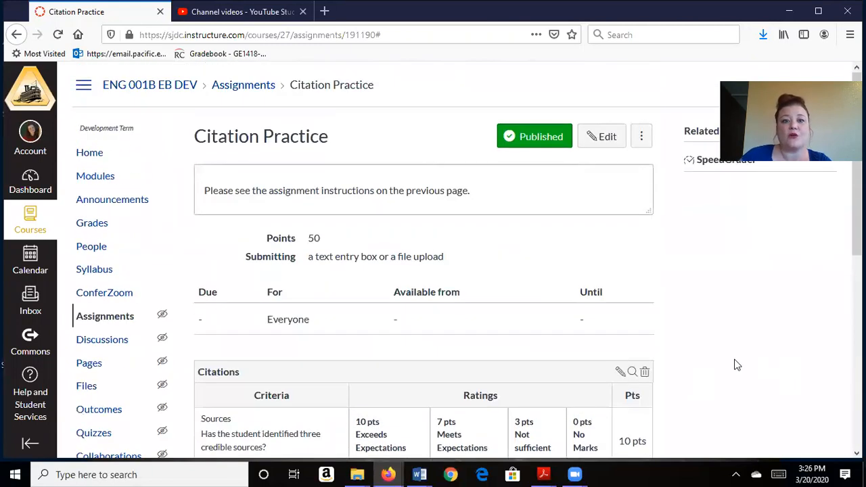
pyautogui.moveTo(355, 190); pyautogui.dragTo(277, 290)
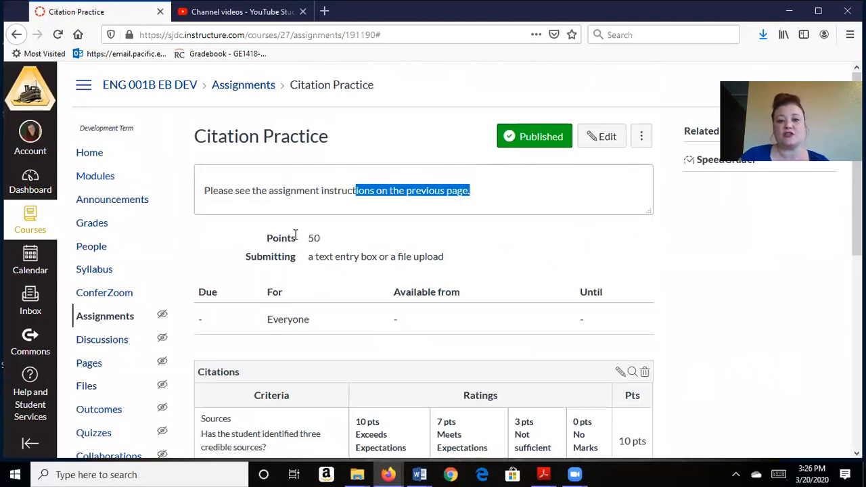
pyautogui.moveTo(310, 256); pyautogui.dragTo(472, 257)
pyautogui.scroll(-5, 522, 257)
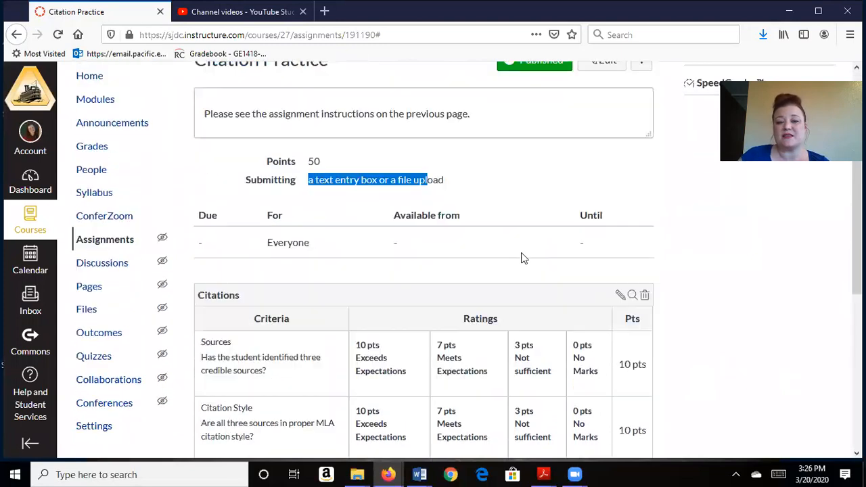
# Open the course settings and switch the course into Student View.
pyautogui.scroll(-1, 641, 339)
pyautogui.scroll(5, 636, 338)
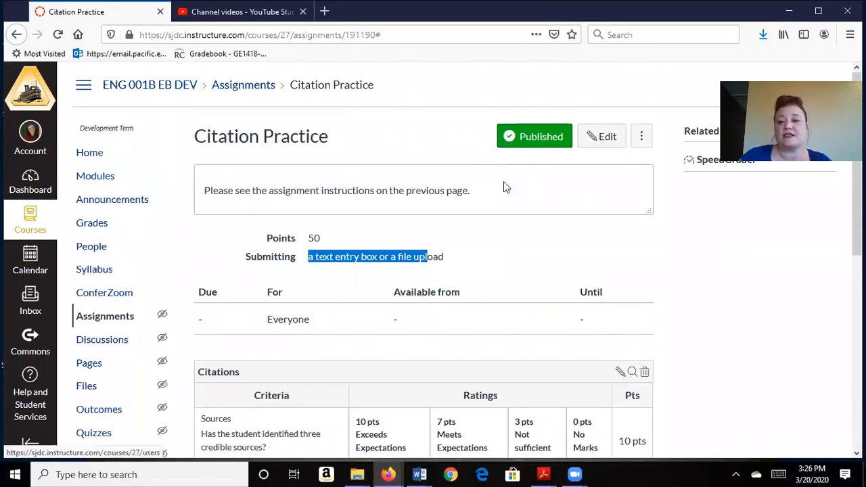
pyautogui.click(95, 177)
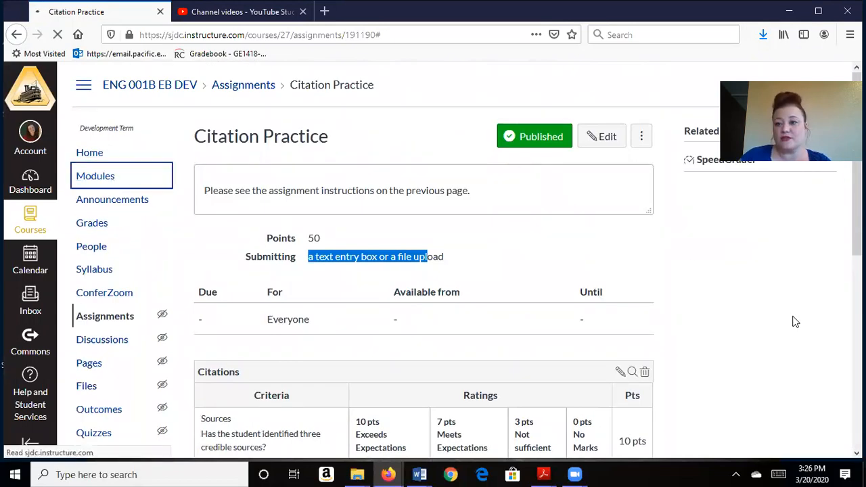
pyautogui.scroll(-3, 176, 305)
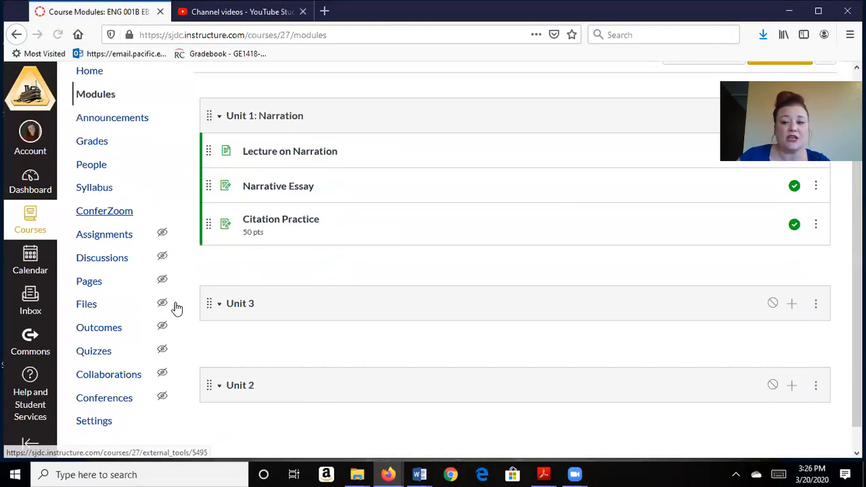
pyautogui.click(94, 397)
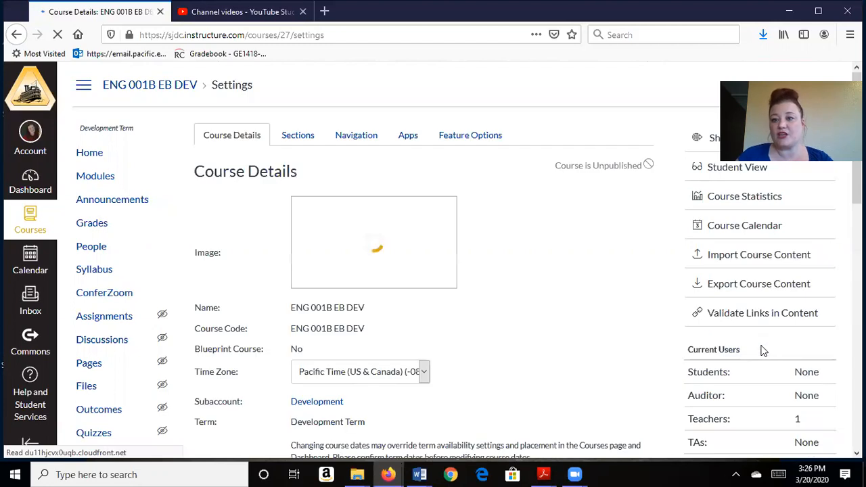
pyautogui.click(751, 173)
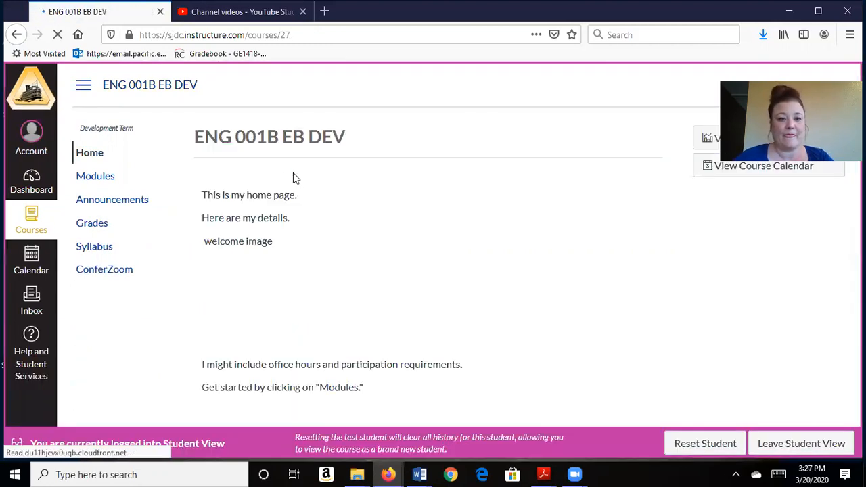
# Open Citation Practice from the Unit 1: Narration module as a student and review its details, instructions and Citations rubric.
pyautogui.click(90, 181)
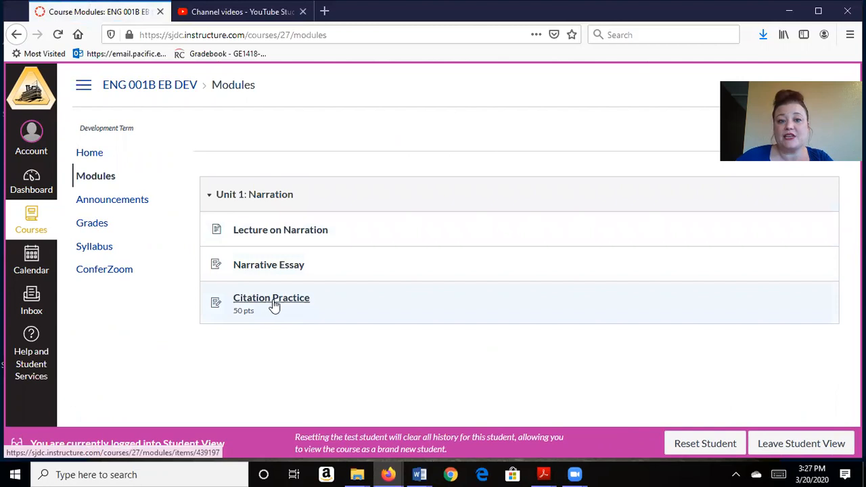
pyautogui.click(282, 304)
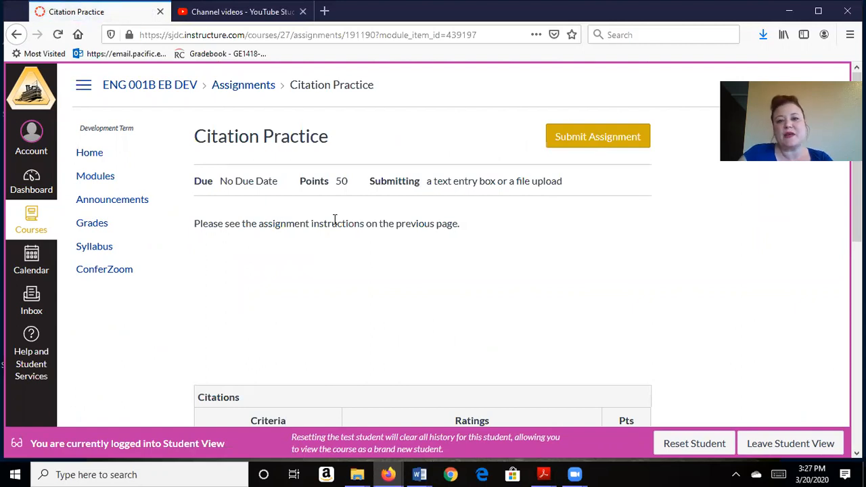
pyautogui.moveTo(241, 182); pyautogui.dragTo(508, 185)
pyautogui.click(517, 224)
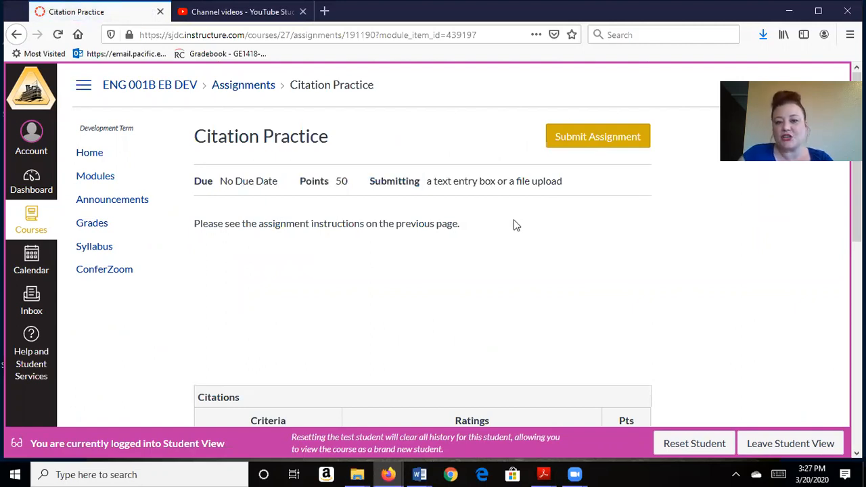
pyautogui.scroll(-4, 517, 225)
pyautogui.scroll(-3, 584, 271)
pyautogui.scroll(6, 592, 310)
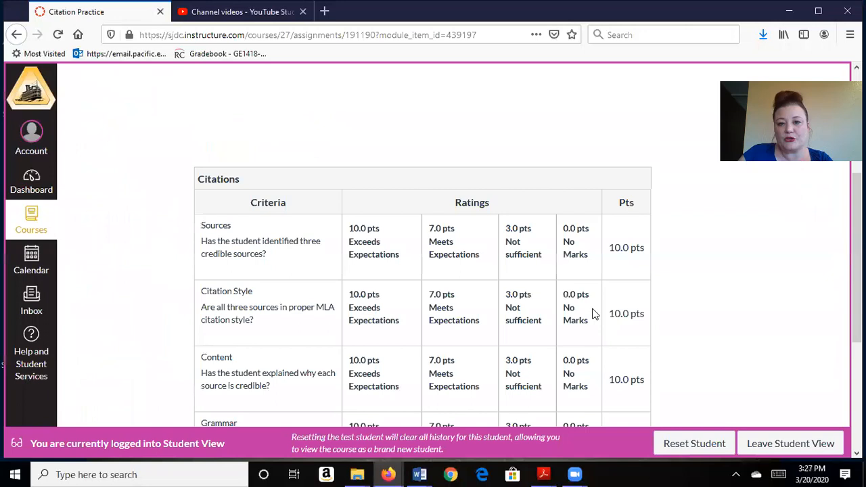
pyautogui.click(598, 137)
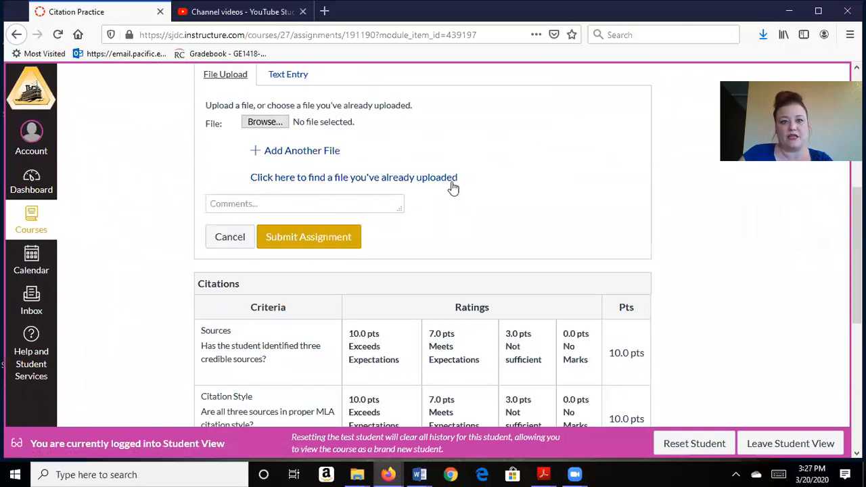
pyautogui.scroll(2, 645, 161)
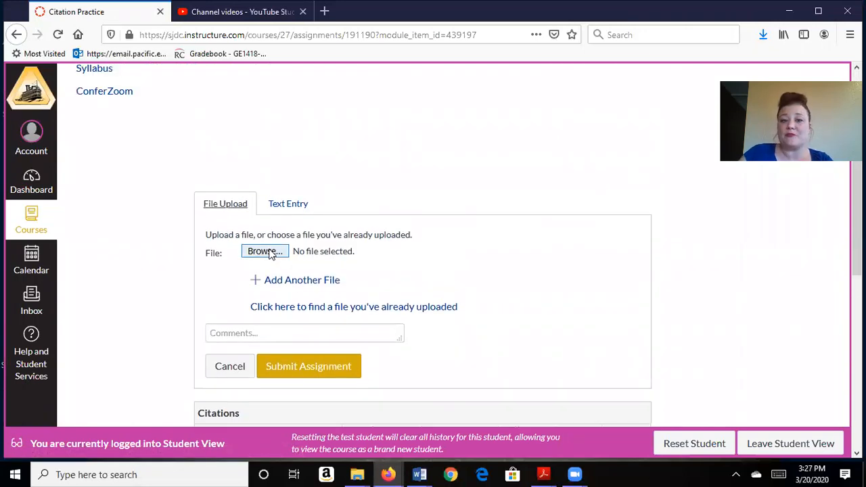
pyautogui.click(295, 206)
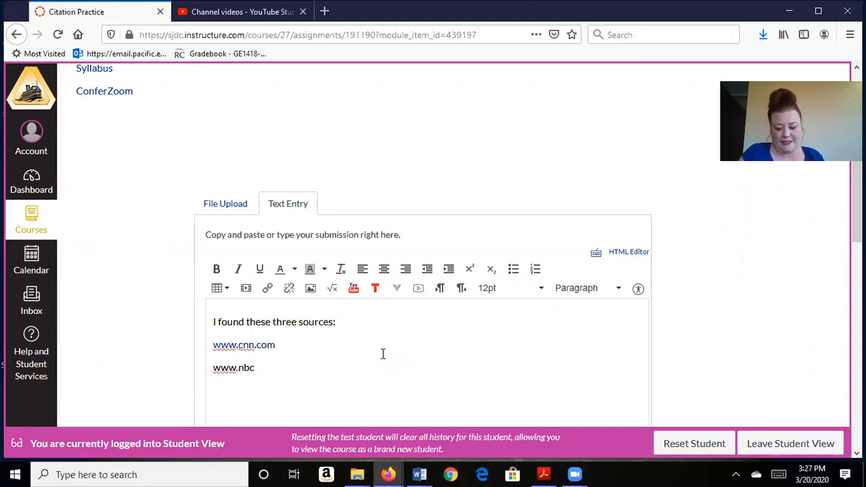
pyautogui.press('Return')
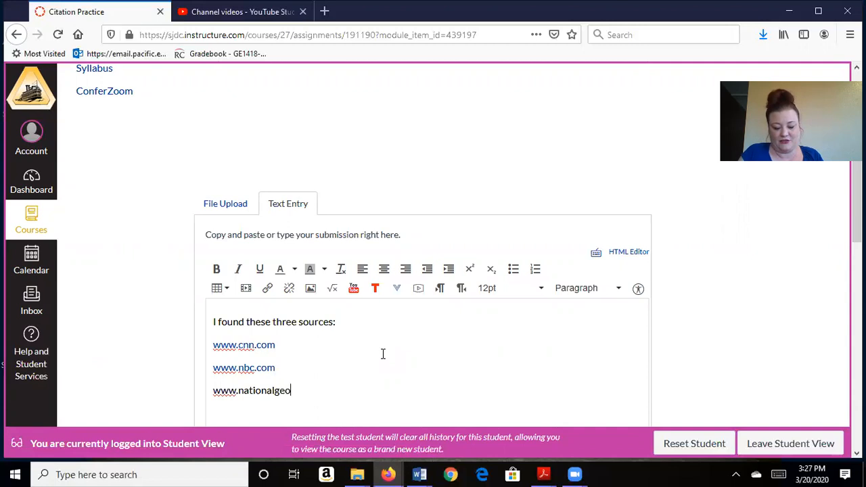
pyautogui.write('www.nationalgeographic.com')
pyautogui.scroll(-2, 684, 341)
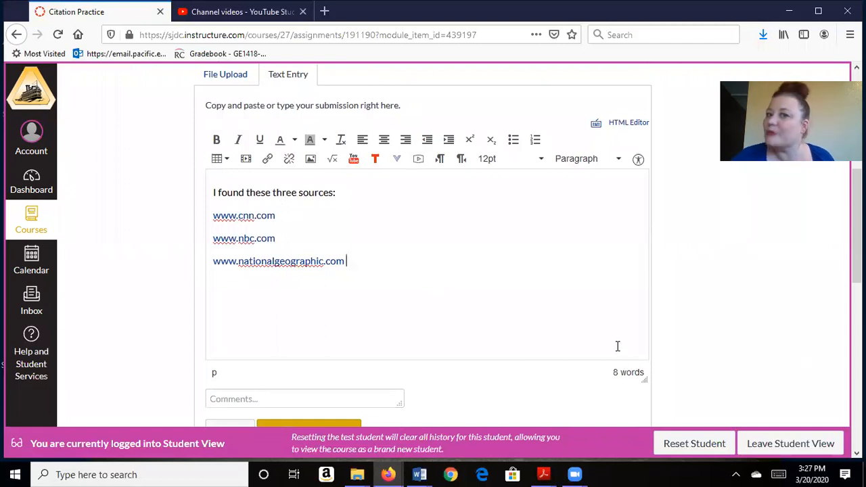
pyautogui.scroll(-1, 654, 330)
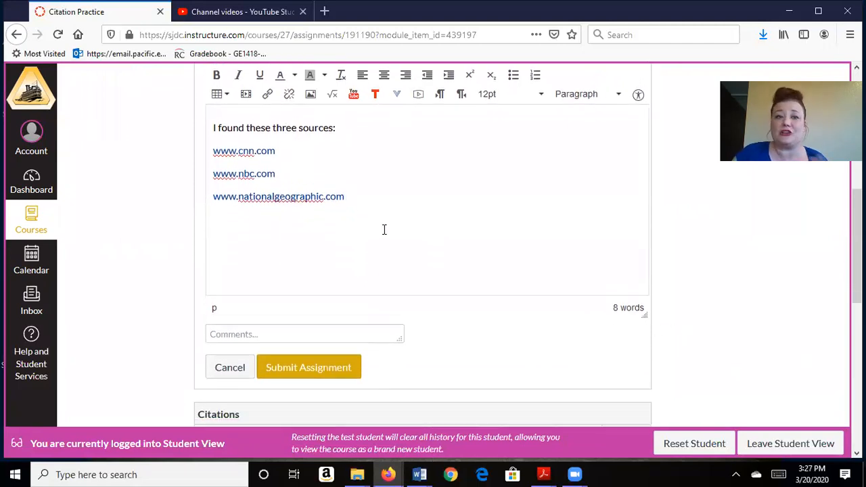
pyautogui.click(335, 371)
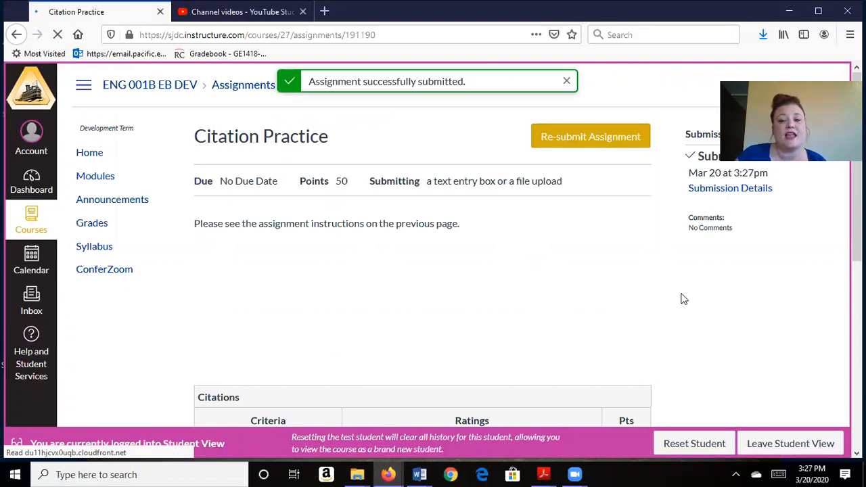
# Leave Student View and open the course gradebook.
pyautogui.click(790, 450)
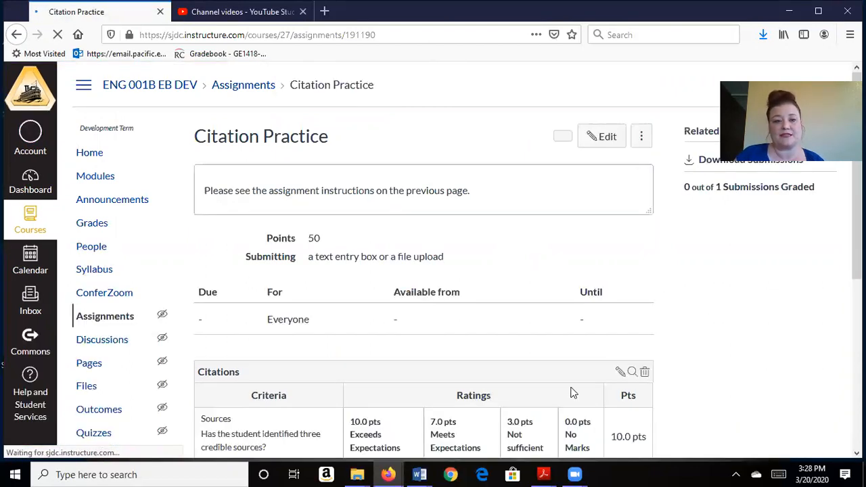
pyautogui.click(89, 154)
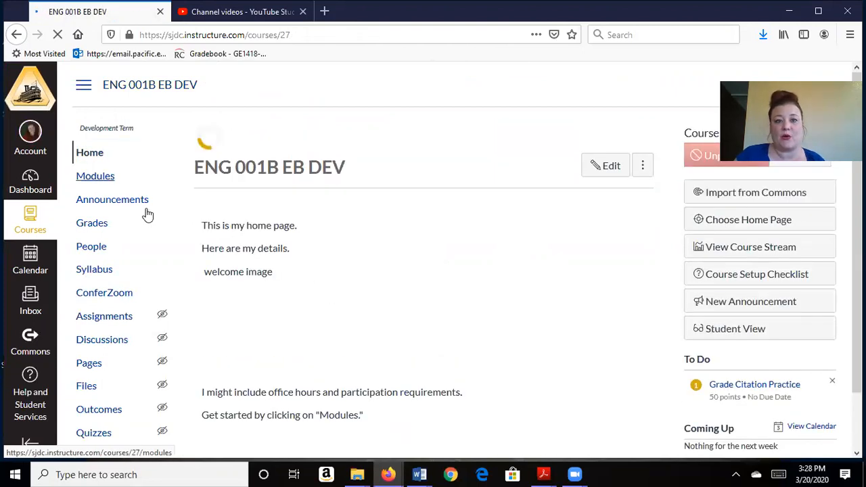
pyautogui.click(99, 229)
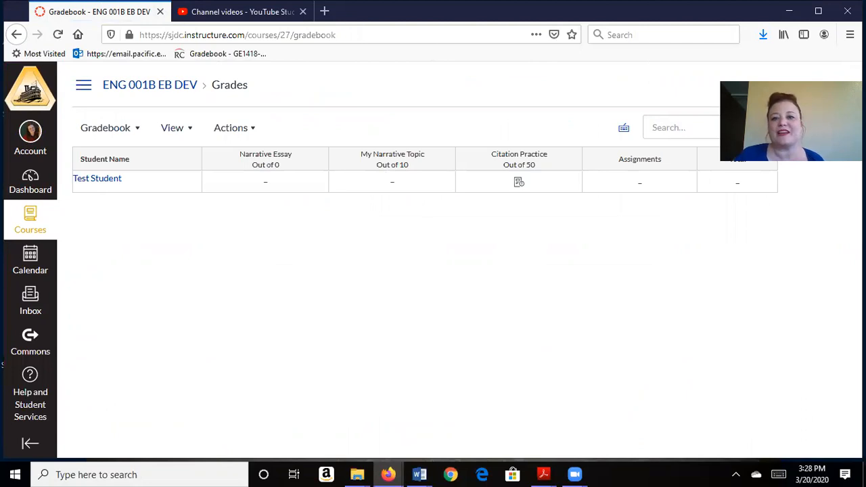
# Open the Test Student's Citation Practice submission in SpeedGrader and read the submitted text.
pyautogui.click(519, 183)
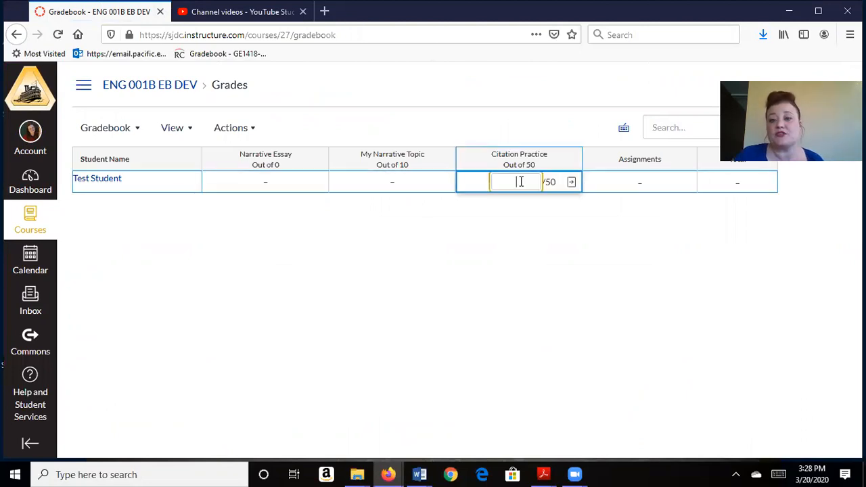
pyautogui.click(572, 185)
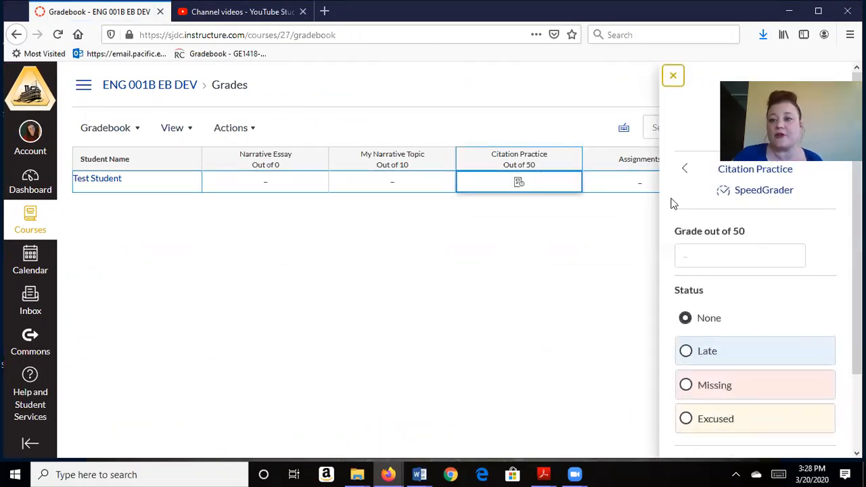
pyautogui.click(763, 191)
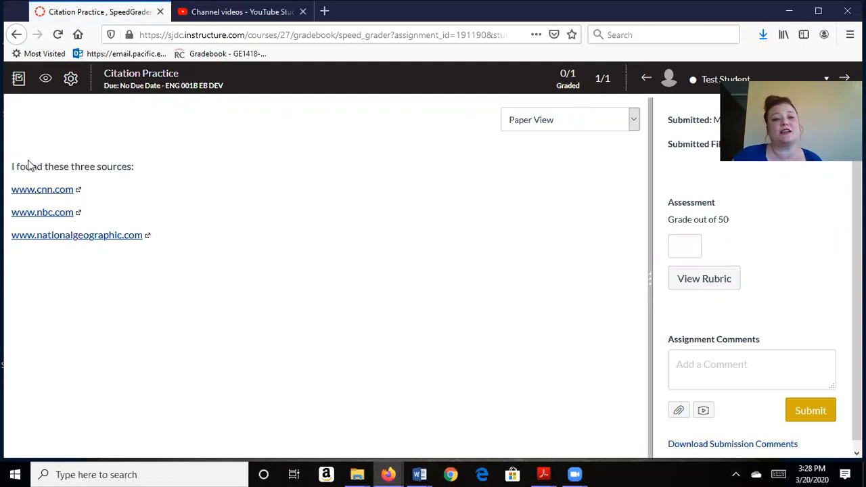
pyautogui.moveTo(13, 165); pyautogui.dragTo(185, 253)
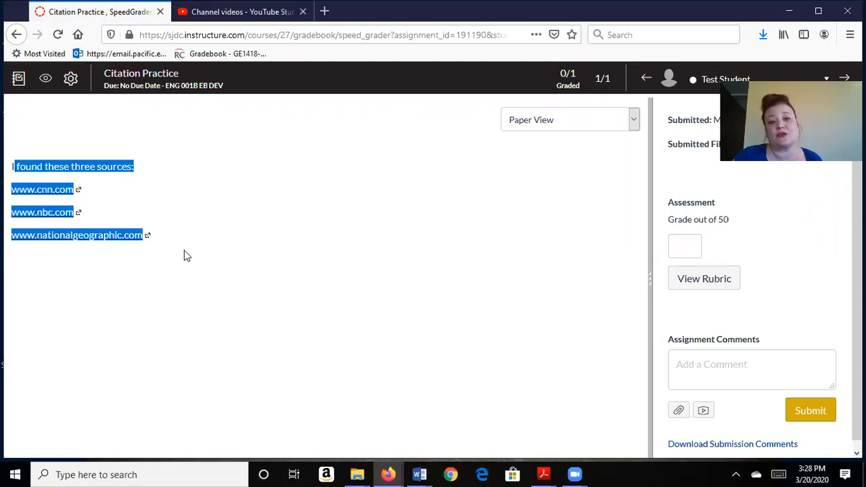
pyautogui.click(203, 255)
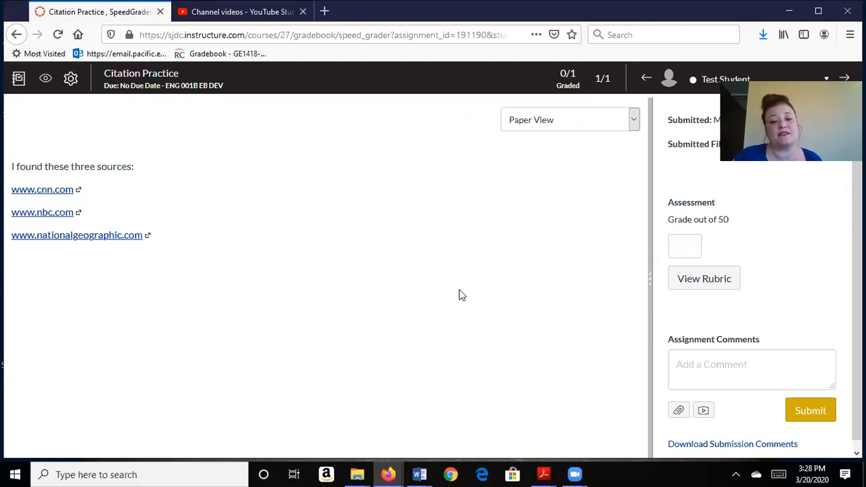
# Write the assignment comment "This is incomplete. See the attached rubric." for the submission.
pyautogui.click(689, 360)
pyautogui.write('This is')
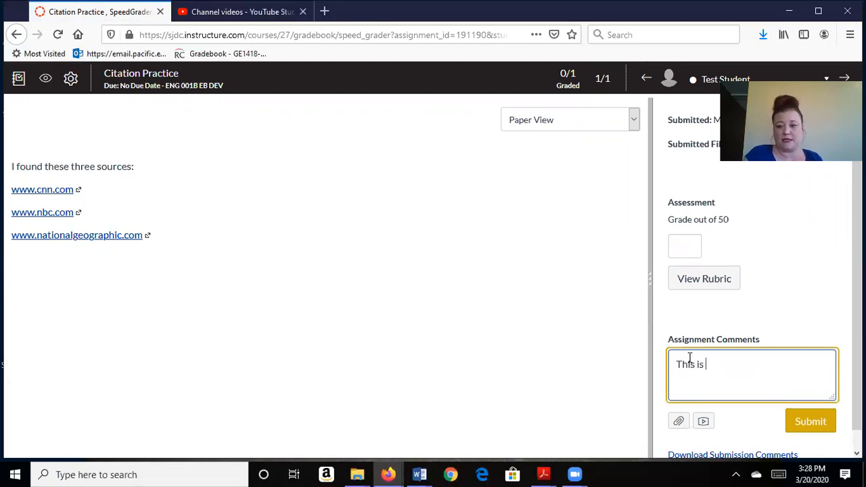
pyautogui.write(' incomplete')
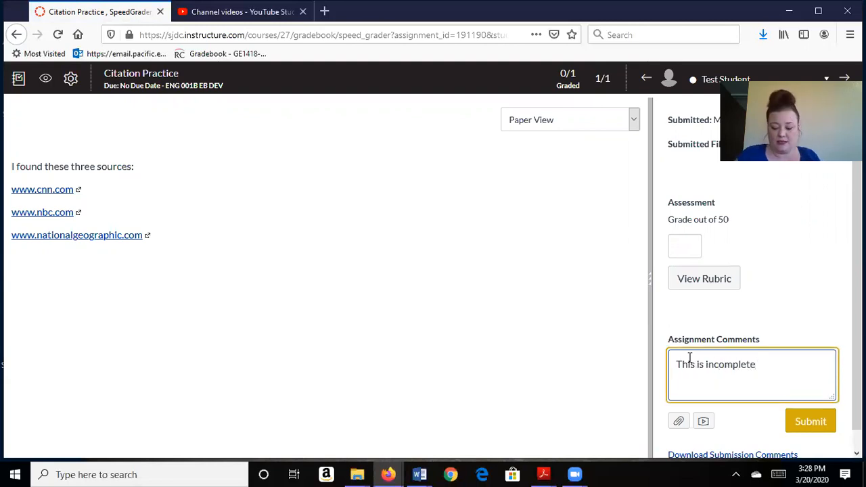
pyautogui.write('. See the at')
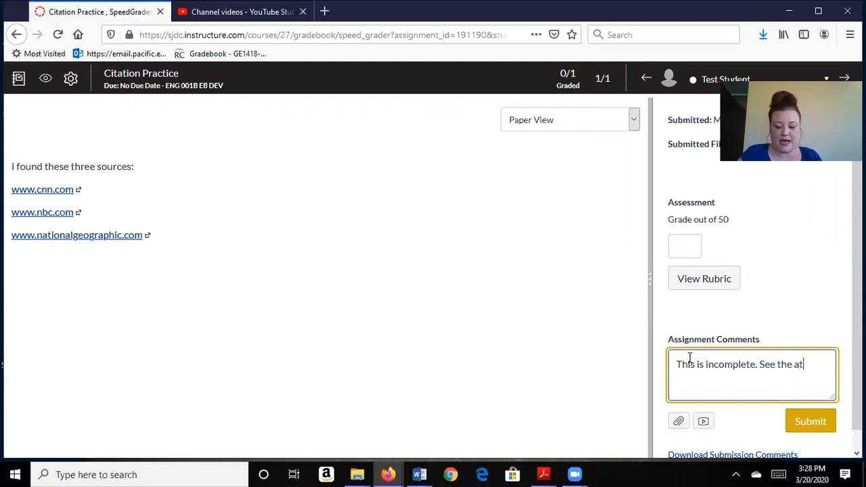
pyautogui.write('tached rubric.')
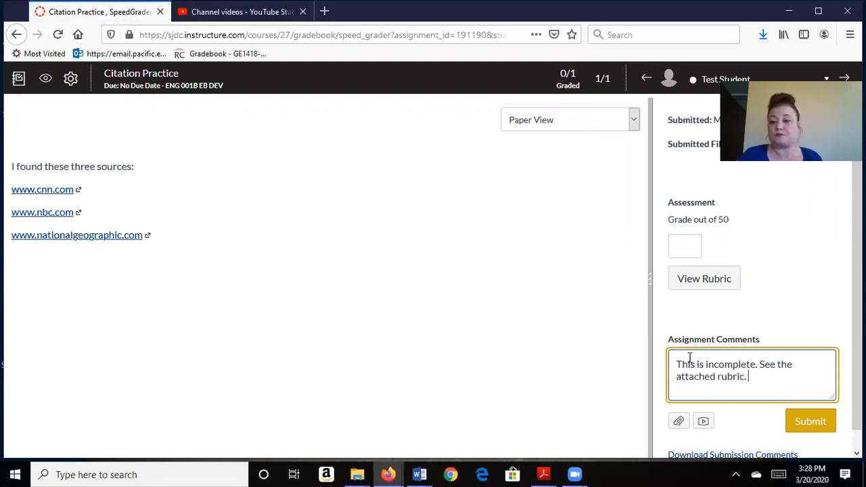
# Show the Citations rubric in a widened grading area and read the Sources criterion's long description.
pyautogui.click(717, 279)
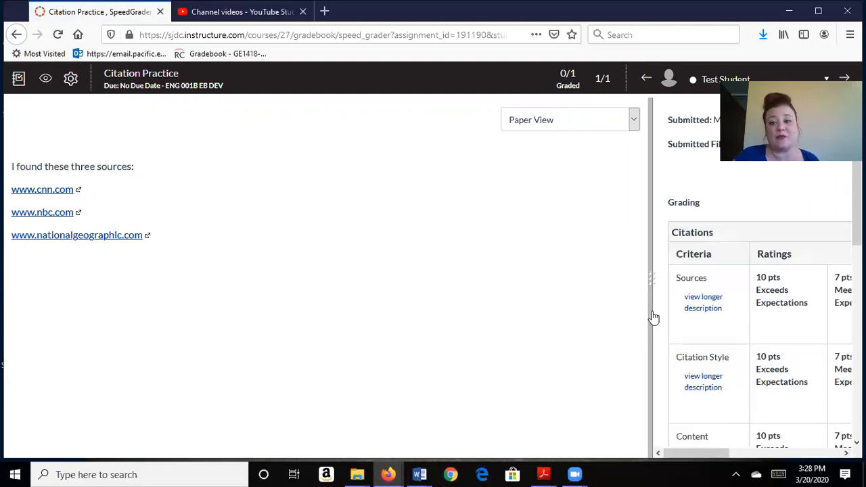
pyautogui.moveTo(559, 298); pyautogui.dragTo(350, 268)
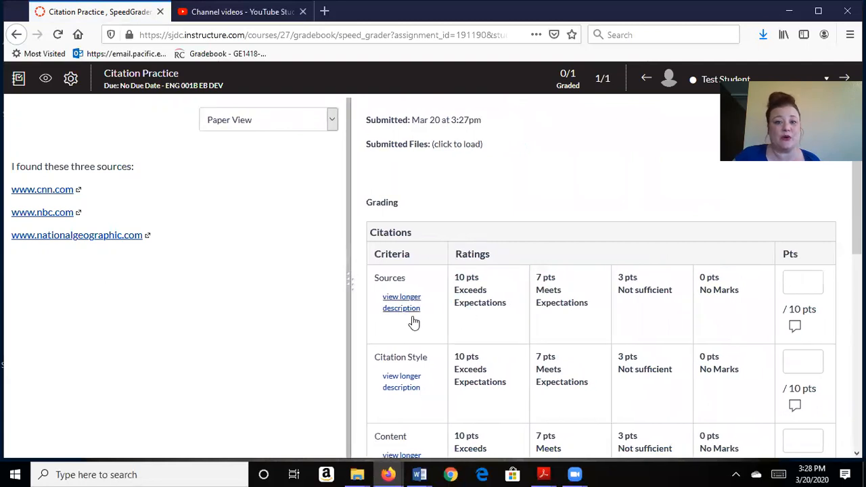
pyautogui.click(398, 299)
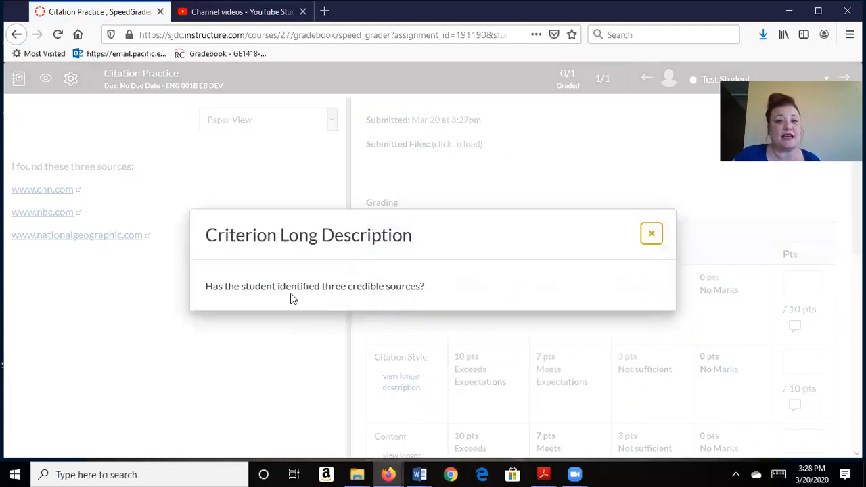
pyautogui.click(652, 233)
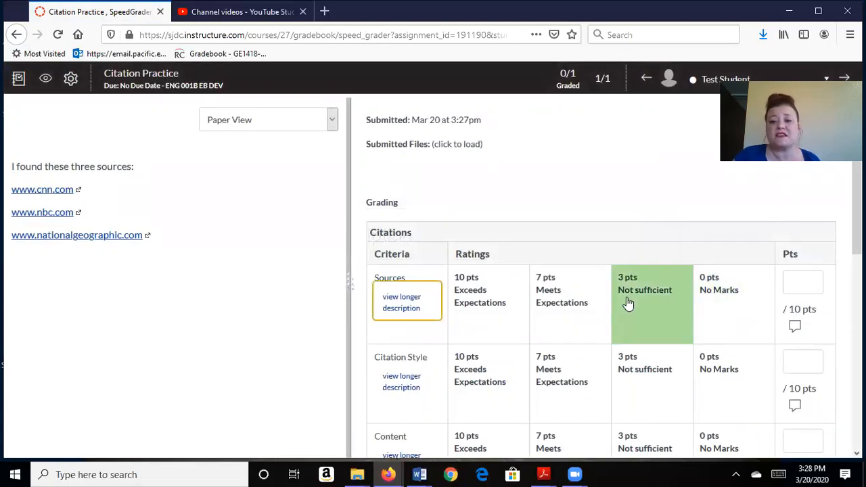
# Rate the Sources criterion 7 pts Meets Expectations and the Citation Style criterion 0 pts No Marks.
pyautogui.click(588, 310)
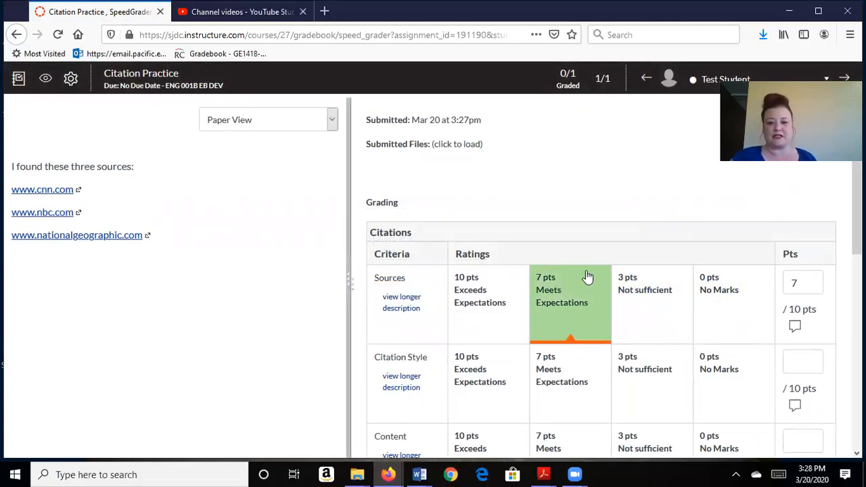
pyautogui.scroll(-2, 472, 338)
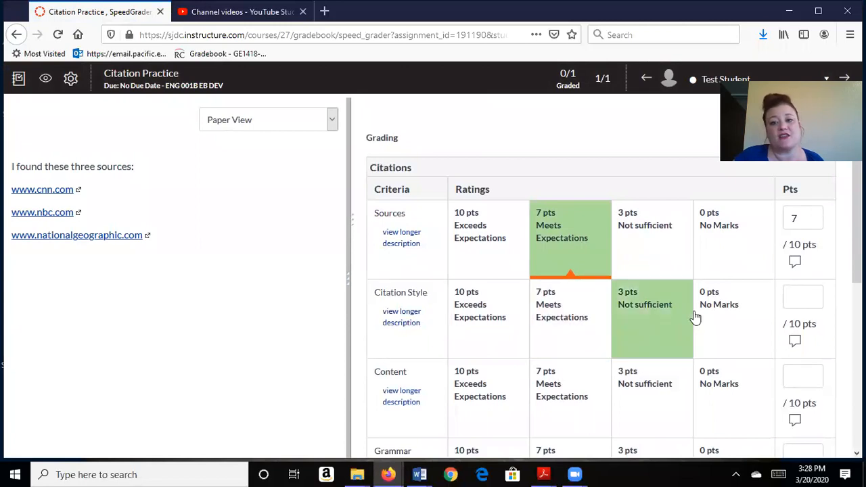
pyautogui.click(722, 324)
pyautogui.scroll(-3, 722, 323)
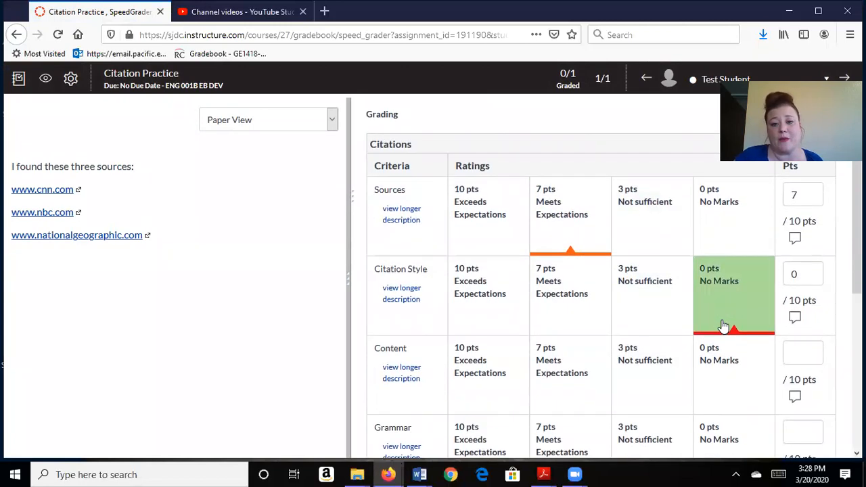
# Rate Content and Grammar 3 pts Not sufficient and Length 0 pts No Marks, and save the rubric assessment.
pyautogui.click(654, 272)
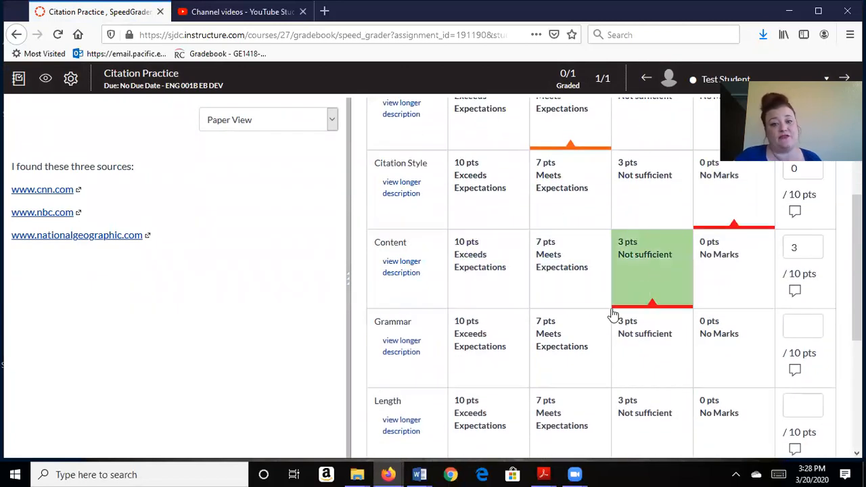
pyautogui.click(667, 370)
pyautogui.scroll(-2, 667, 369)
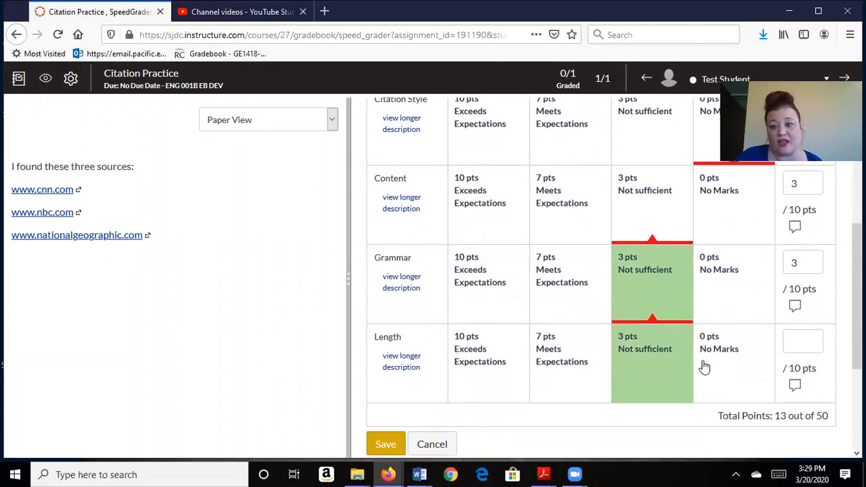
pyautogui.click(715, 368)
pyautogui.scroll(-2, 744, 368)
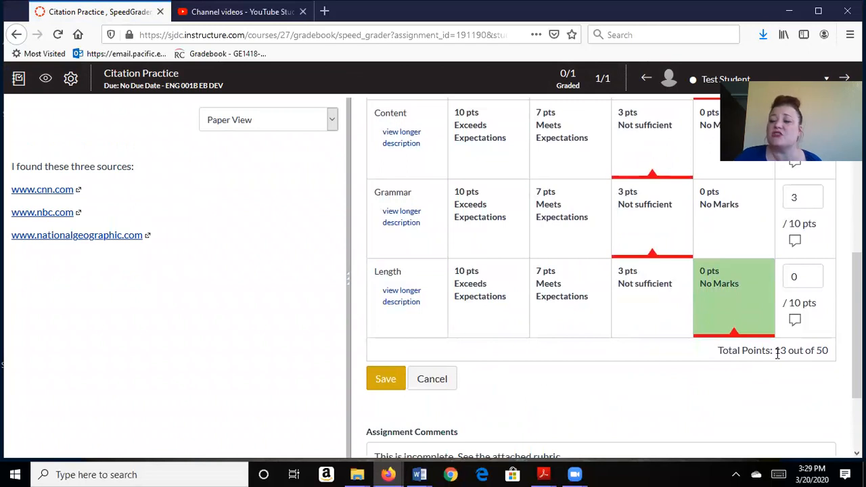
pyautogui.click(381, 385)
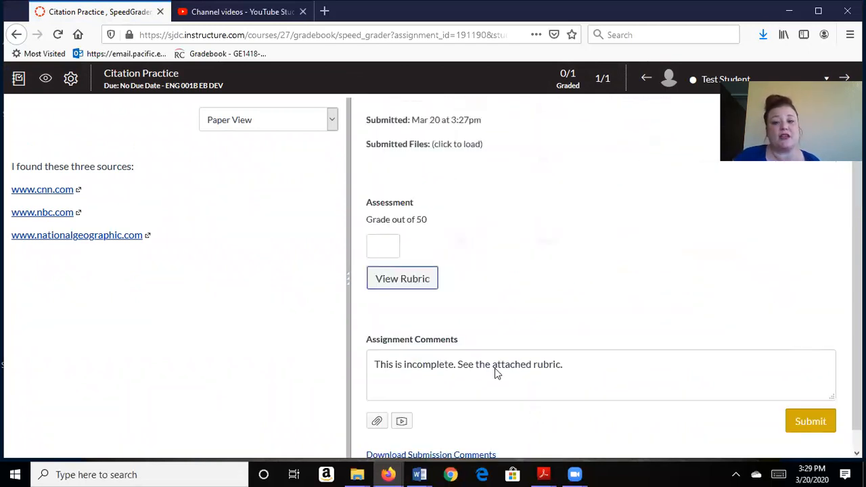
# Submit the written assignment comment to the test student, narrow the grading area, and return to the course gradebook.
pyautogui.scroll(-10, 485, 265)
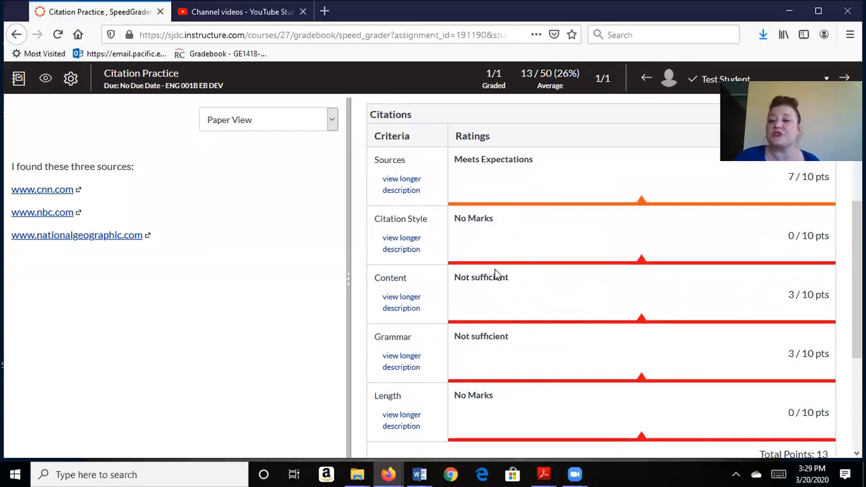
pyautogui.click(815, 406)
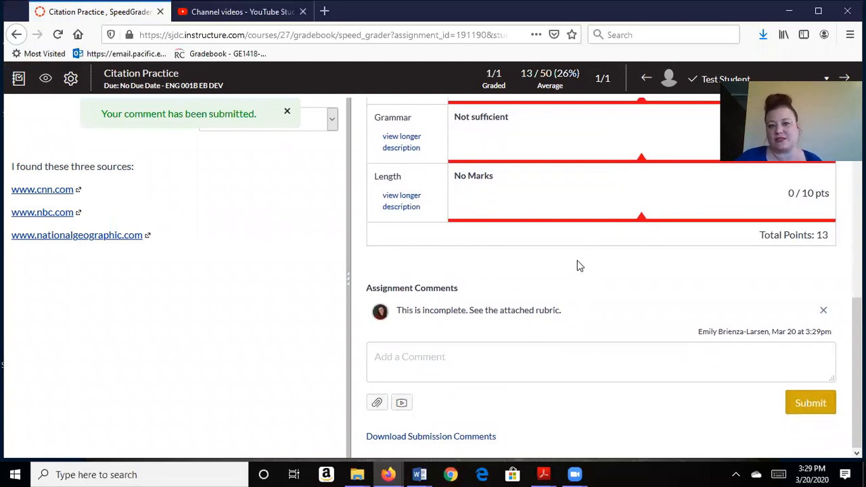
pyautogui.moveTo(347, 326); pyautogui.dragTo(463, 317)
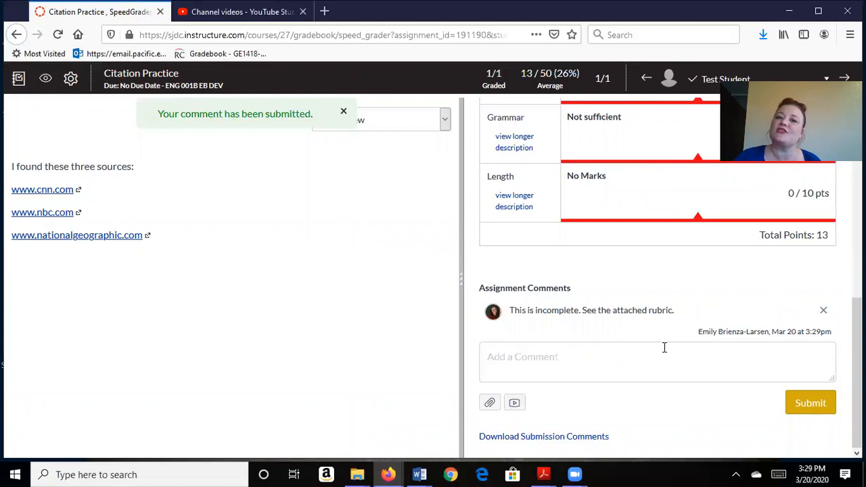
pyautogui.click(18, 82)
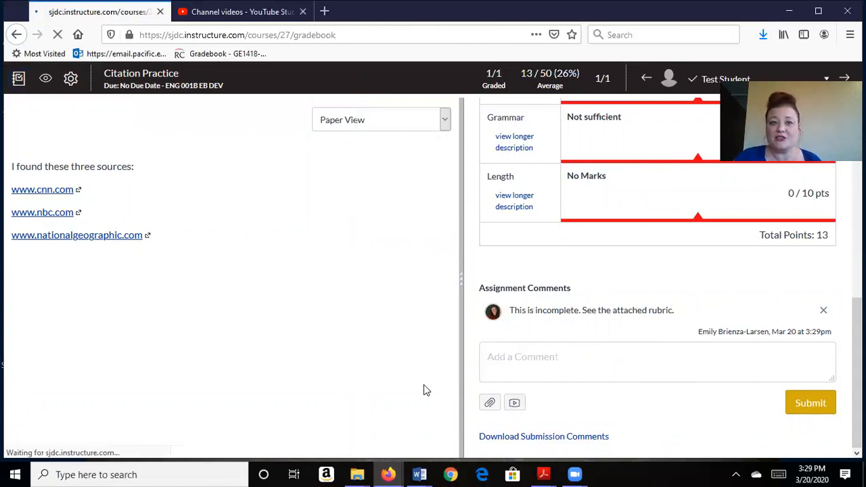